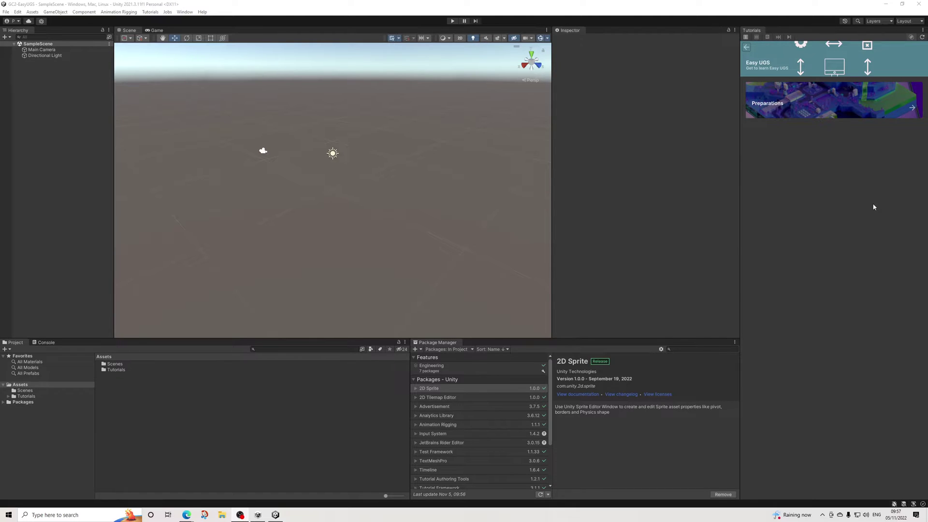
- Start the Import Assets tutorial from the Preparations section
{"action": "left_click", "coordinate": [805, 107]}
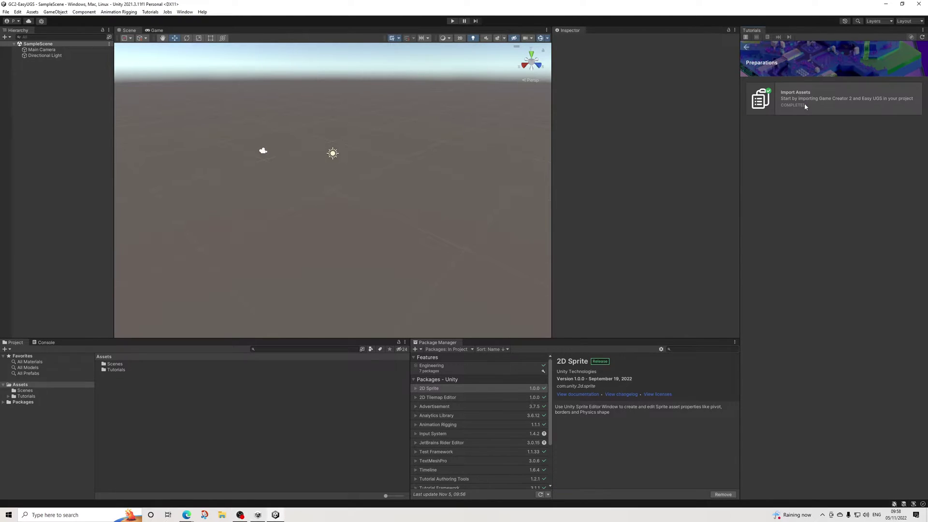
{"action": "left_click", "coordinate": [824, 105]}
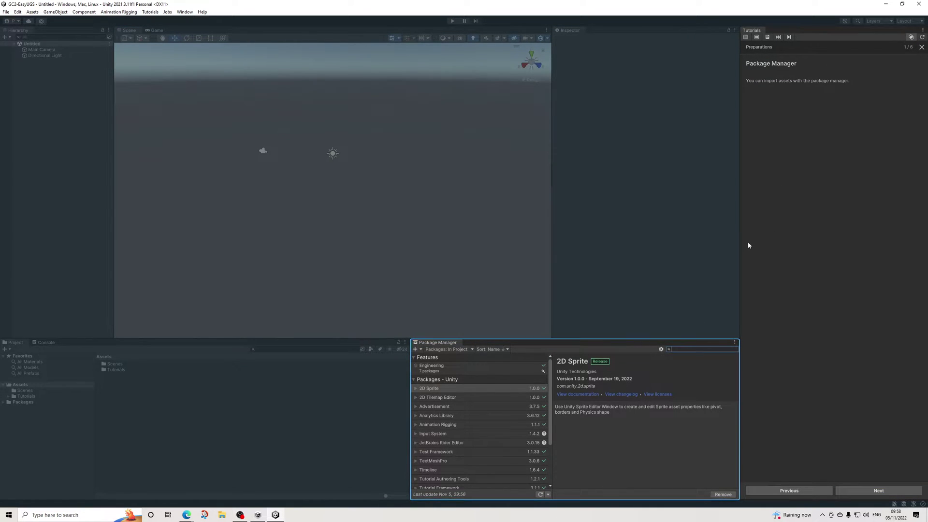
{"action": "left_click", "coordinate": [857, 491]}
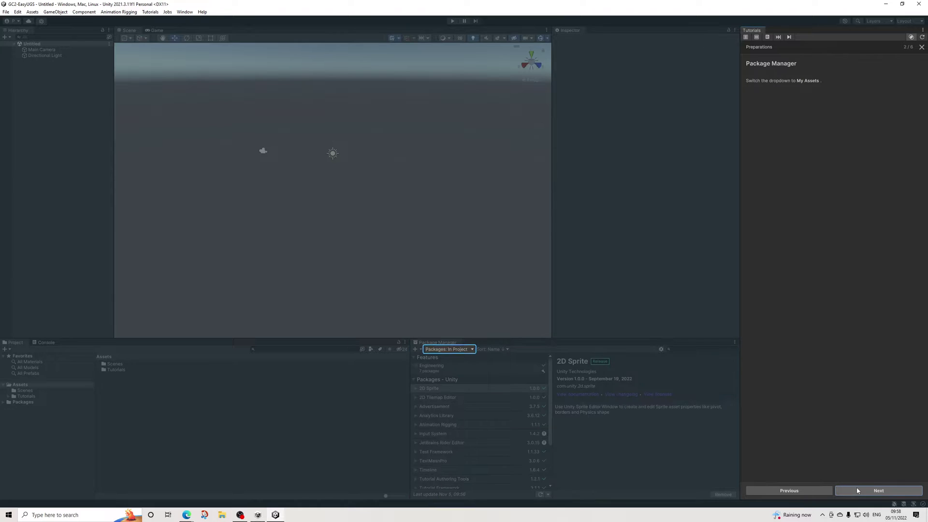
- In Package Manager's My Assets, search 'game creator 2' and select the Game Creator 2 package
{"action": "left_click", "coordinate": [474, 352]}
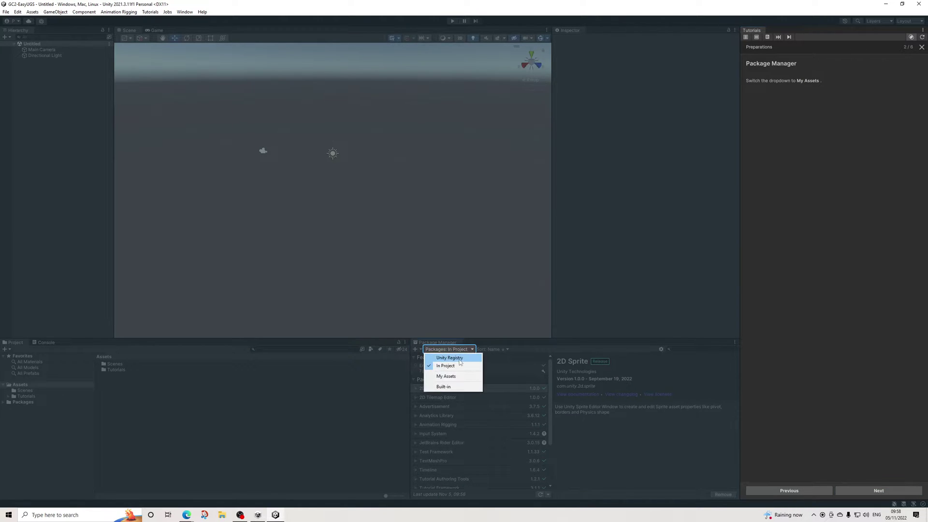
{"action": "left_click", "coordinate": [449, 374]}
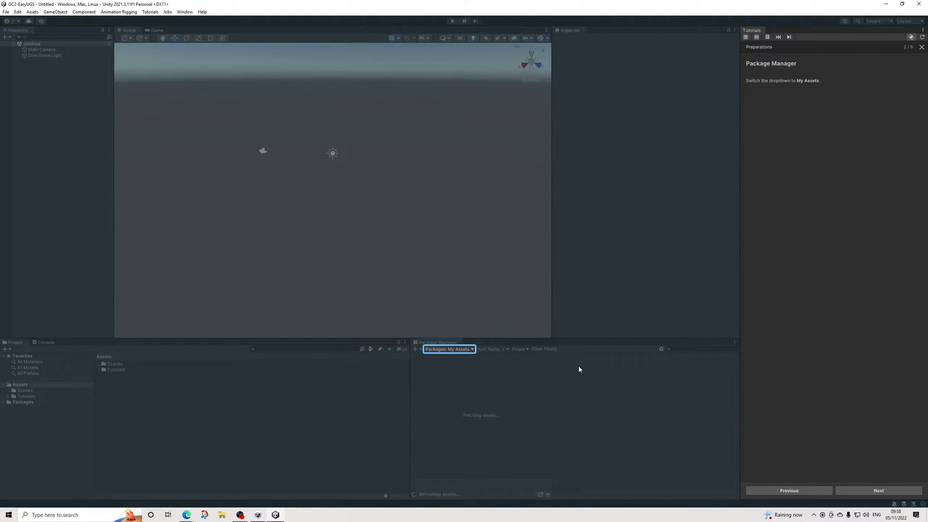
{"action": "left_click", "coordinate": [867, 491]}
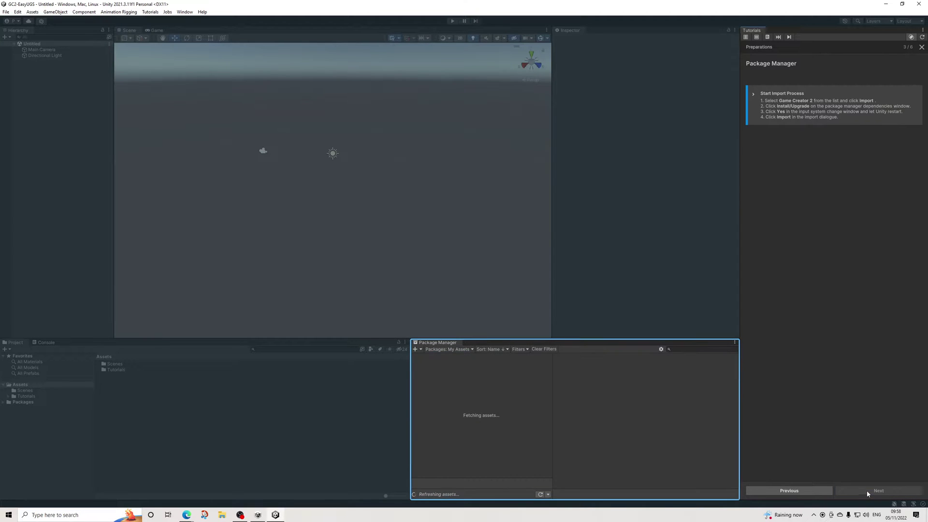
{"action": "left_click", "coordinate": [679, 349]}
{"action": "type", "text": "gam"}
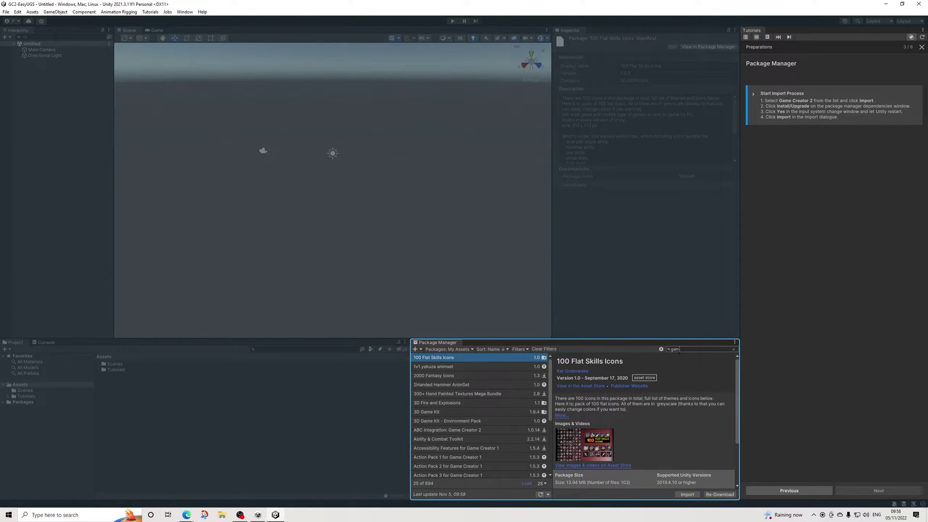
{"action": "type", "text": "e creator 2"}
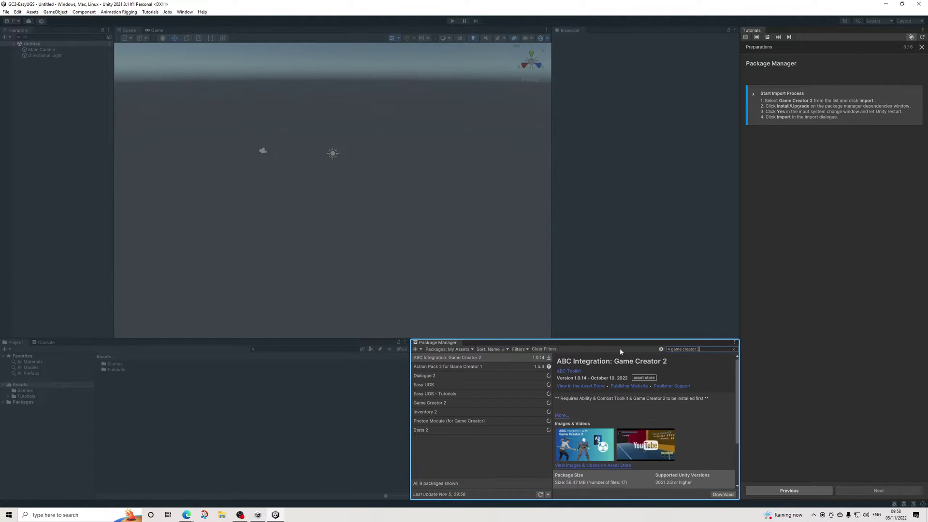
{"action": "left_click", "coordinate": [443, 403]}
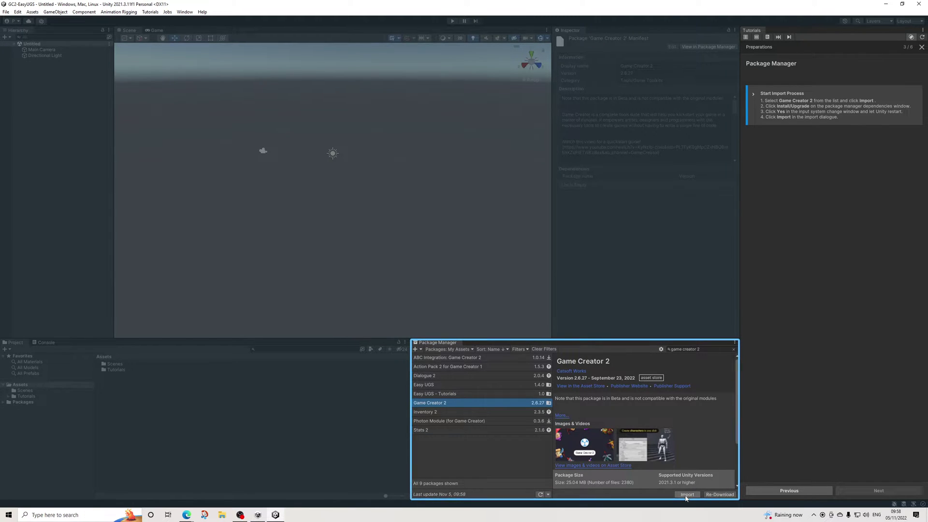
- Import Game Creator 2 with its required dependencies and all files, then advance the tutorial
{"action": "left_click", "coordinate": [687, 495]}
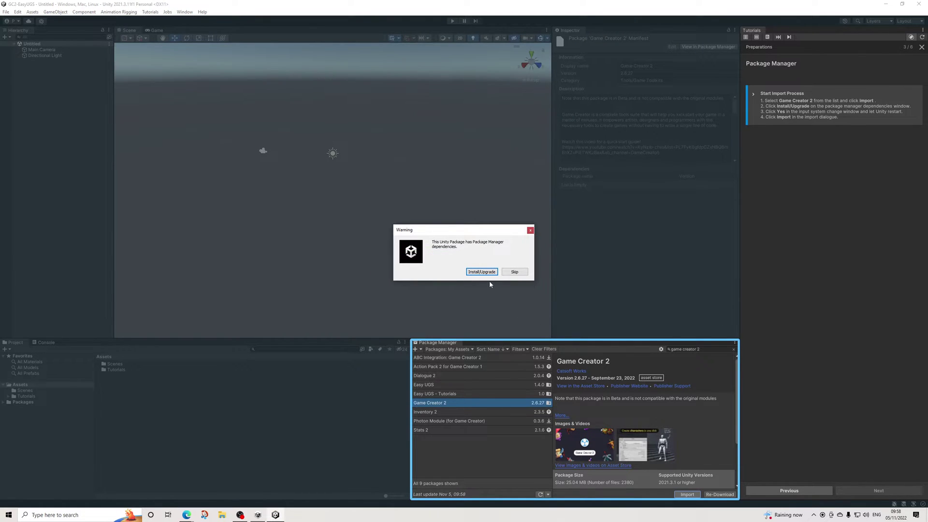
{"action": "left_click", "coordinate": [482, 273]}
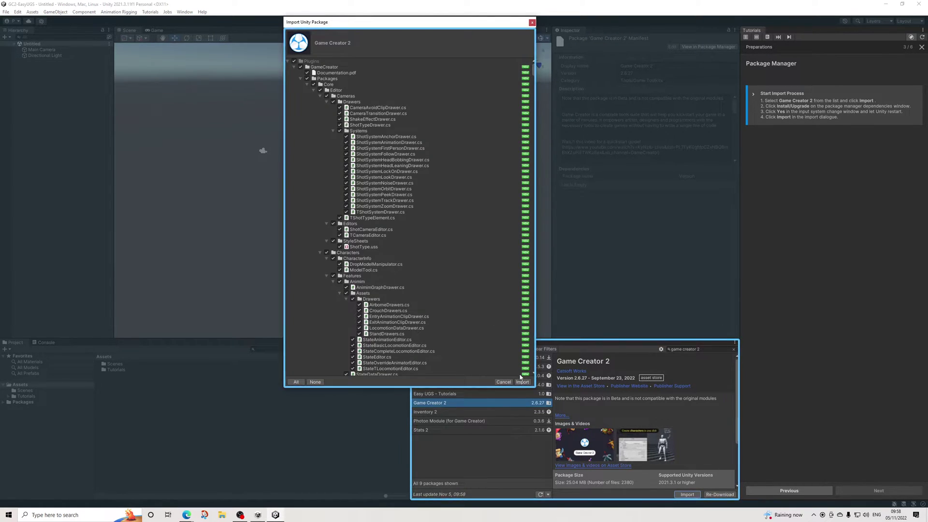
{"action": "left_click", "coordinate": [521, 382]}
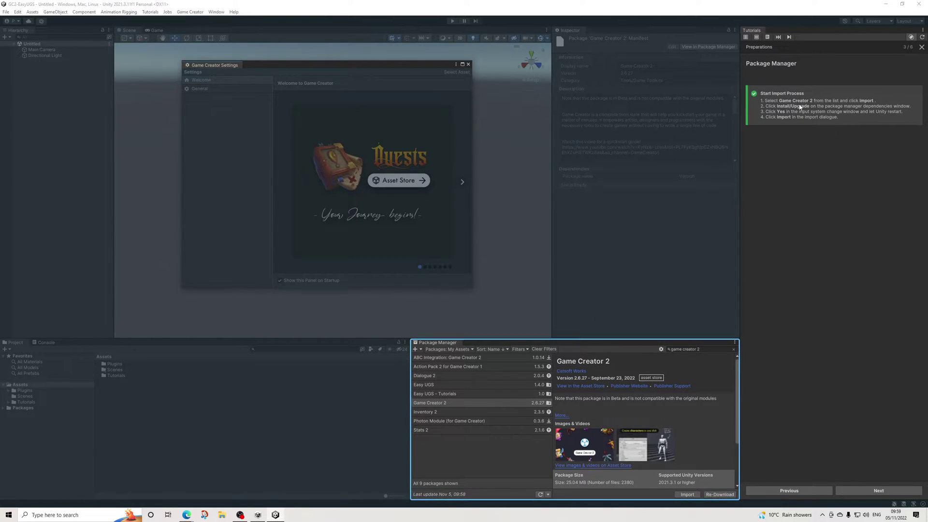
{"action": "left_click", "coordinate": [858, 491]}
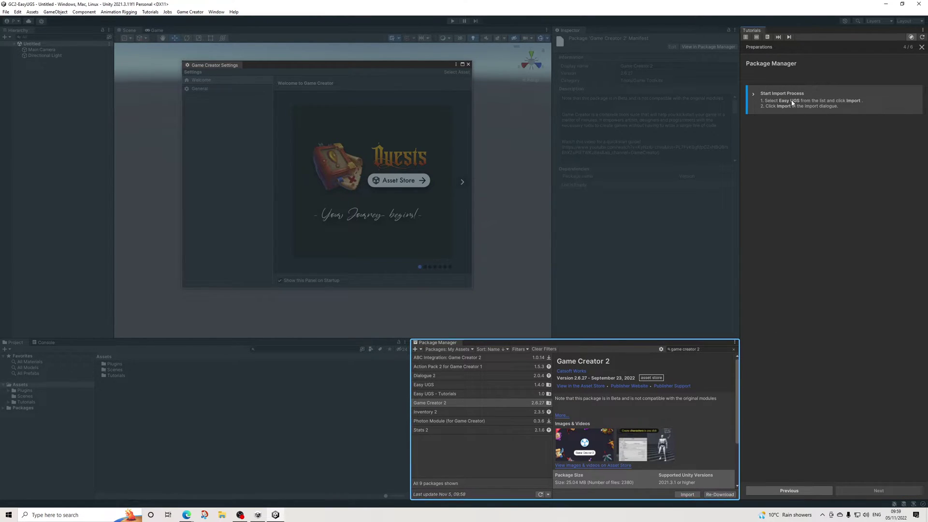
- Import the Easy UGS package and advance the tutorial to the Project Settings step
{"action": "left_click", "coordinate": [451, 385]}
{"action": "left_click", "coordinate": [692, 495]}
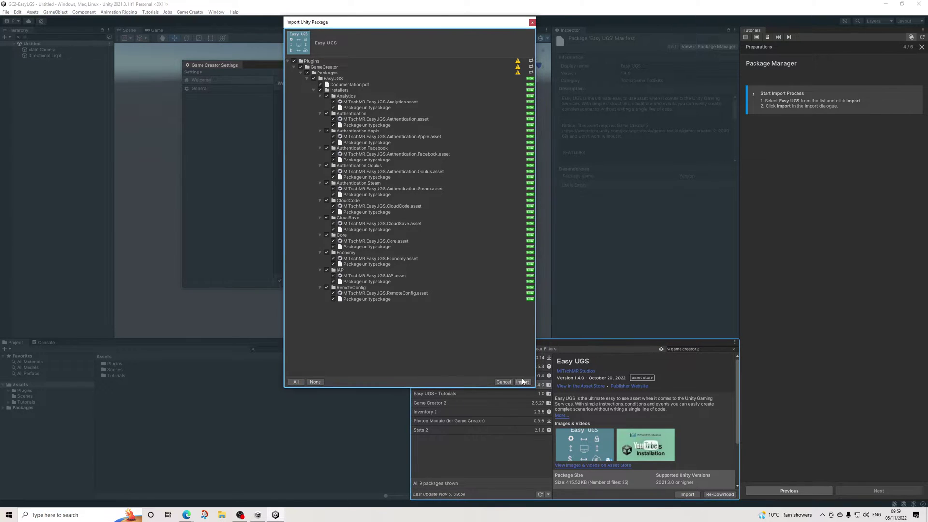
{"action": "left_click", "coordinate": [523, 382]}
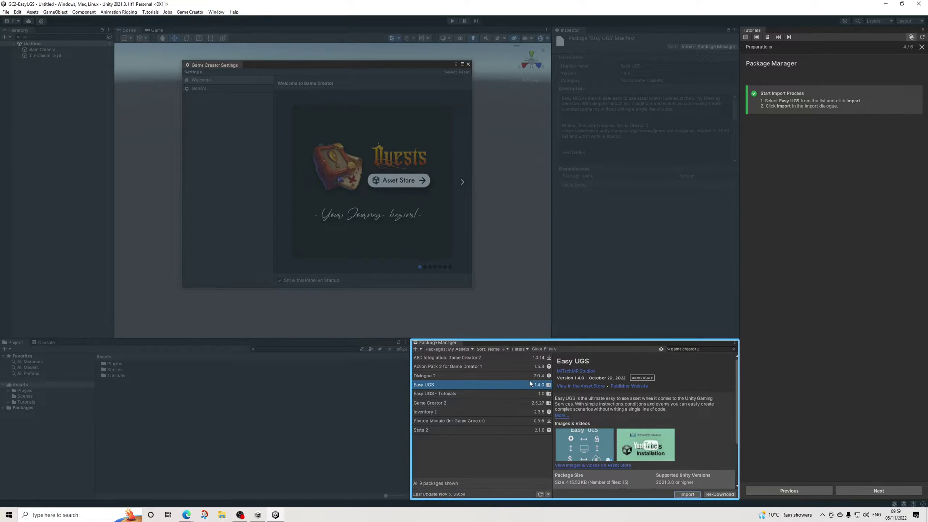
{"action": "left_click", "coordinate": [849, 491]}
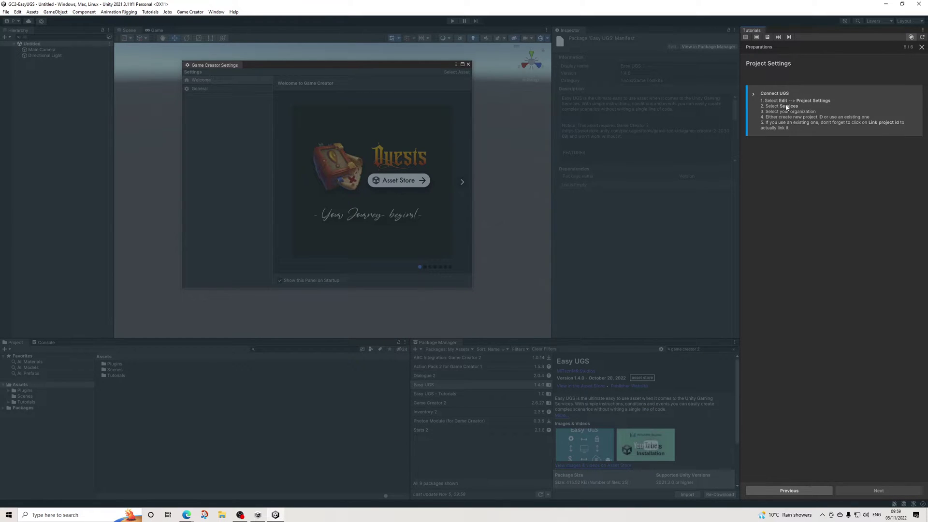
- In Project Settings, choose the organization and create a new Unity project ID
{"action": "left_click", "coordinate": [18, 12]}
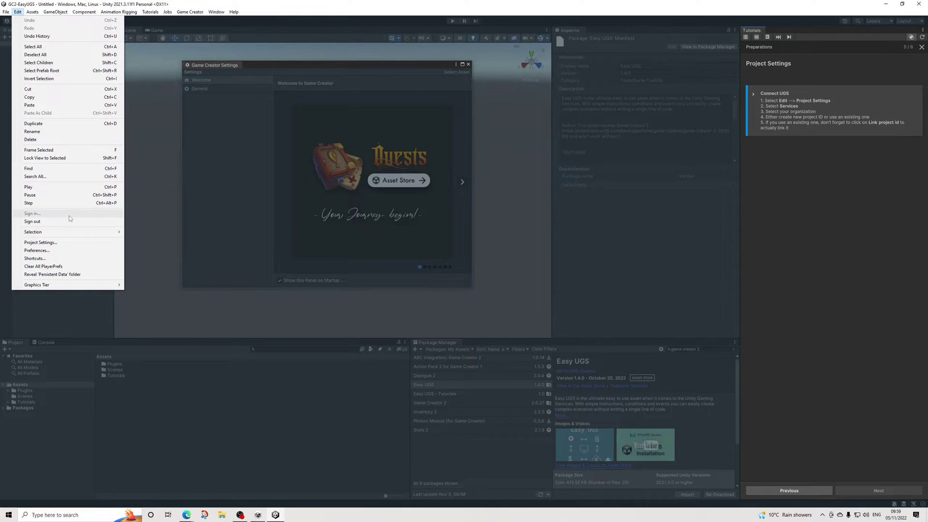
{"action": "left_click", "coordinate": [54, 242]}
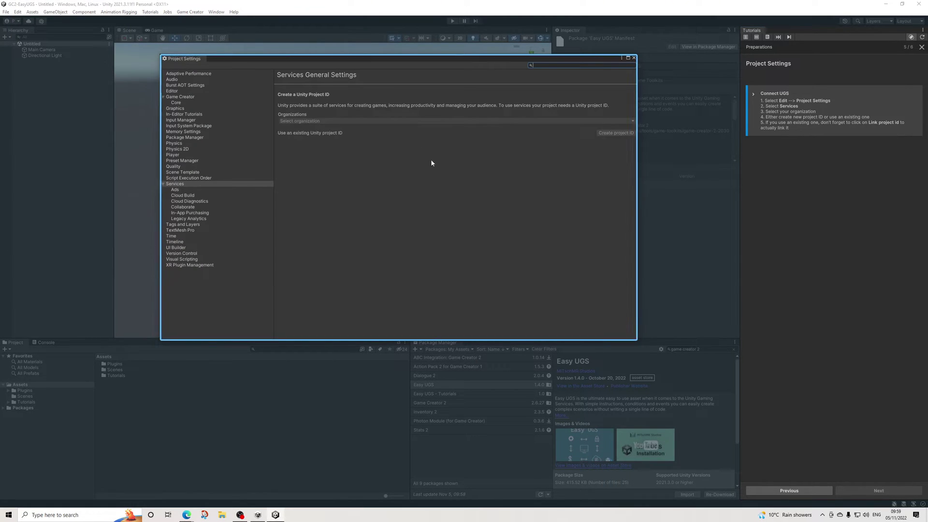
{"action": "left_click", "coordinate": [298, 121]}
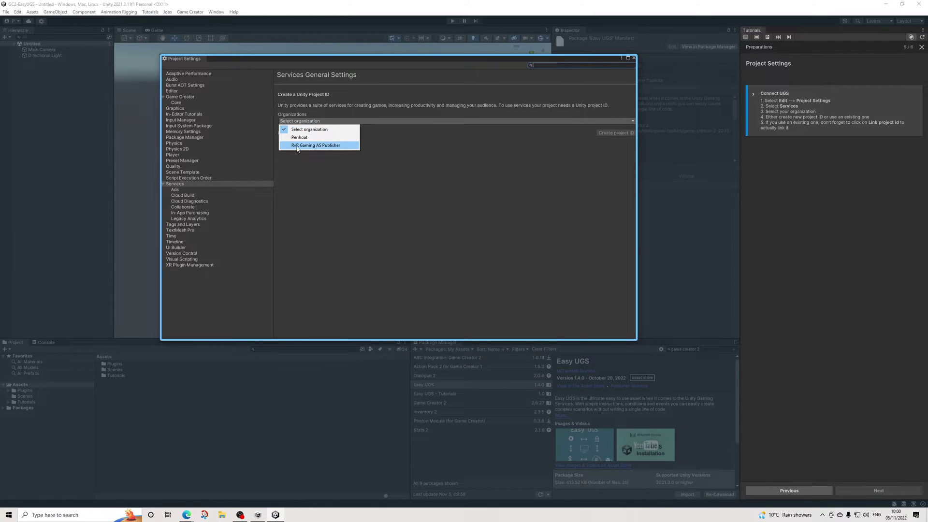
{"action": "left_click", "coordinate": [300, 137]}
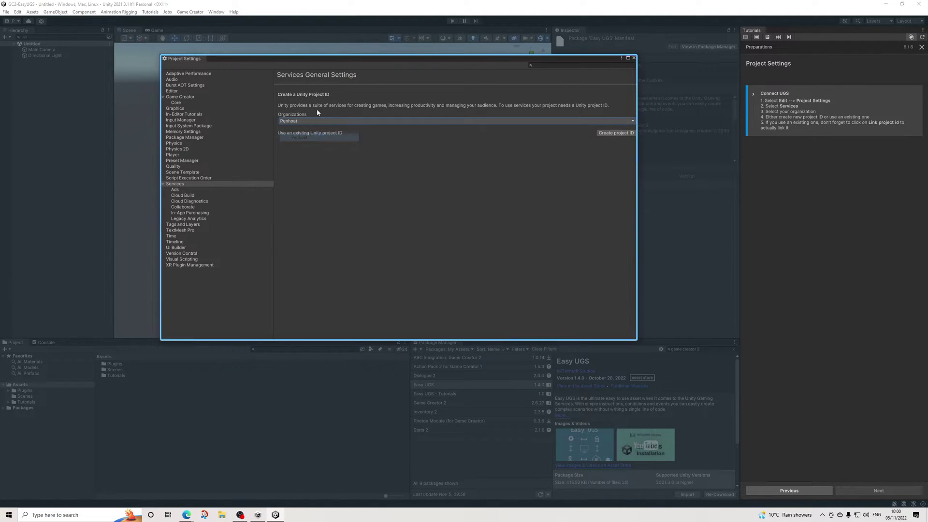
{"action": "left_click", "coordinate": [607, 137]}
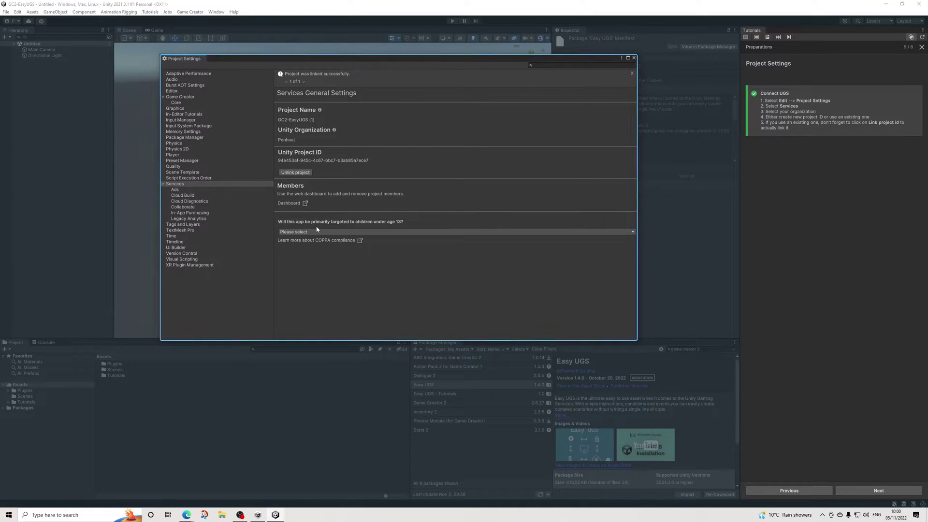
- Set COPPA compliance to No (not aimed at under-13s) and save it
{"action": "left_click", "coordinate": [301, 233]}
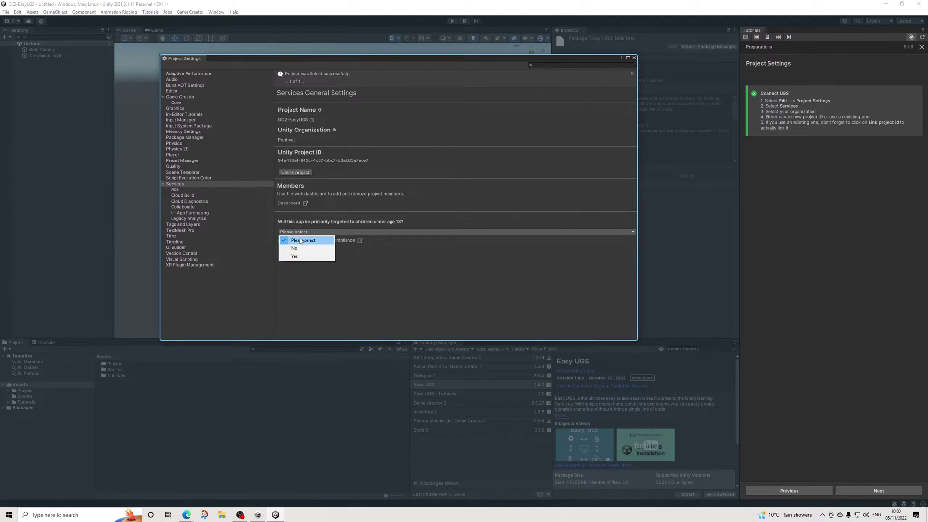
{"action": "left_click", "coordinate": [295, 248]}
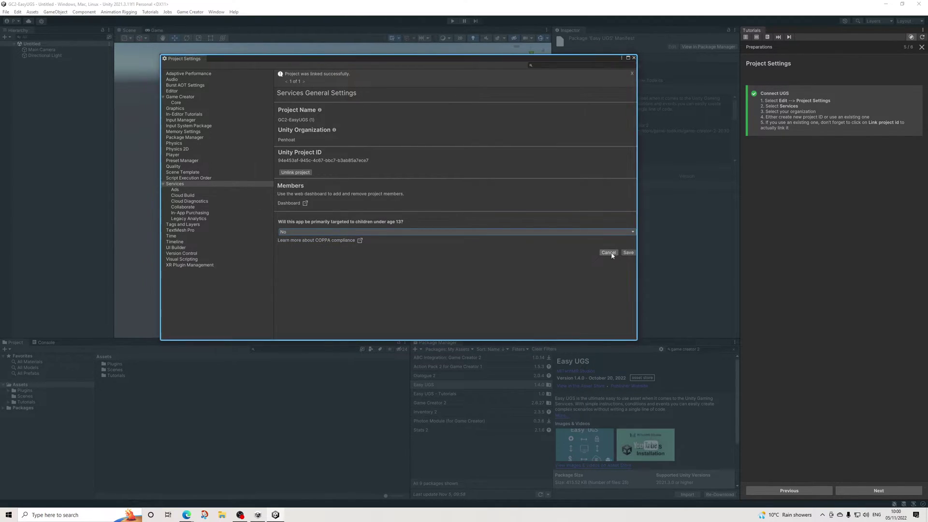
{"action": "left_click", "coordinate": [627, 253]}
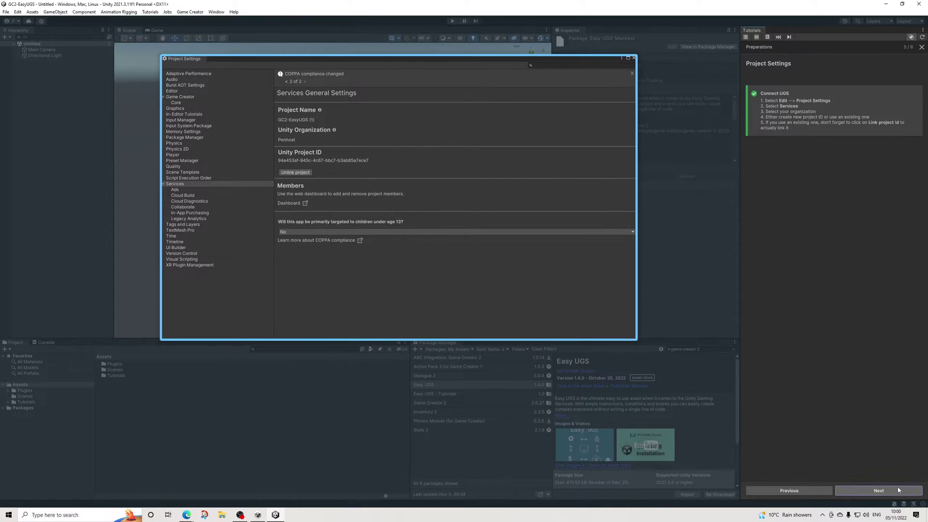
{"action": "left_click", "coordinate": [879, 491]}
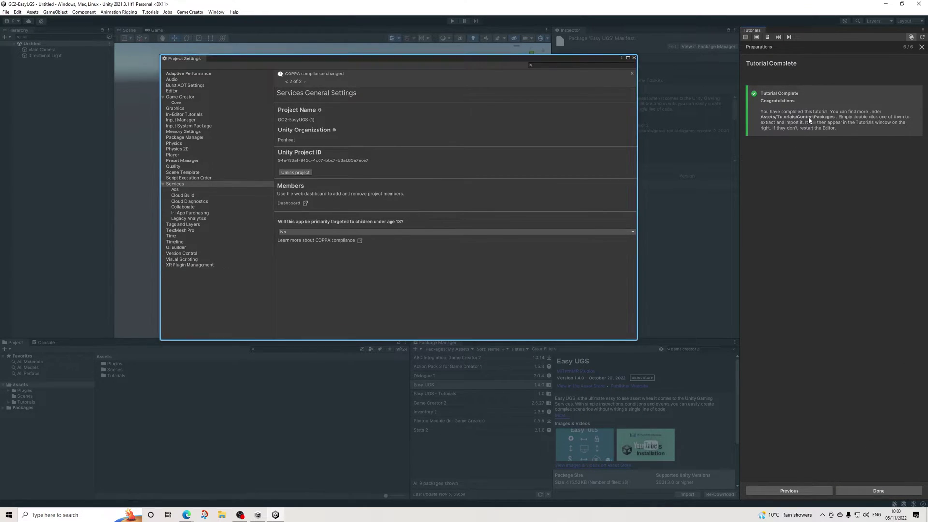
- Finish the tutorial and close the Project Settings and Game Creator settings windows
{"action": "left_click", "coordinate": [878, 491]}
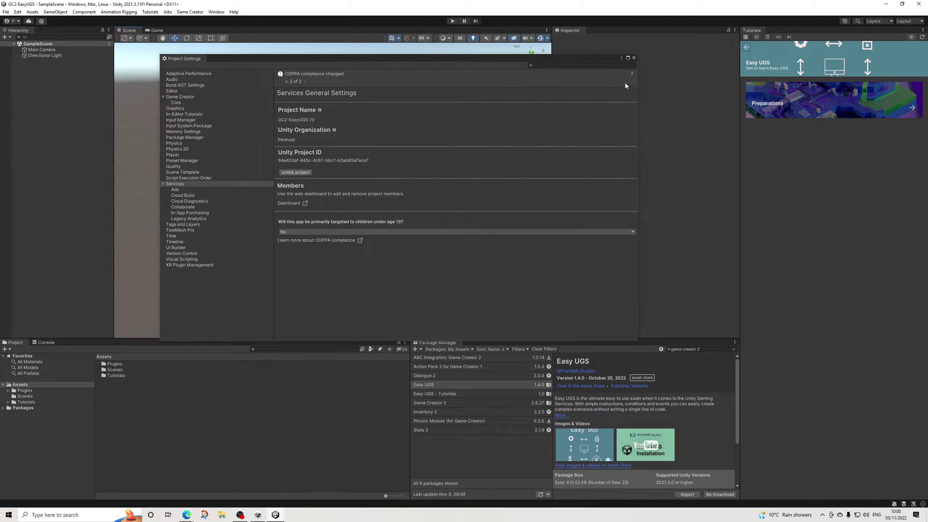
{"action": "left_click", "coordinate": [635, 58]}
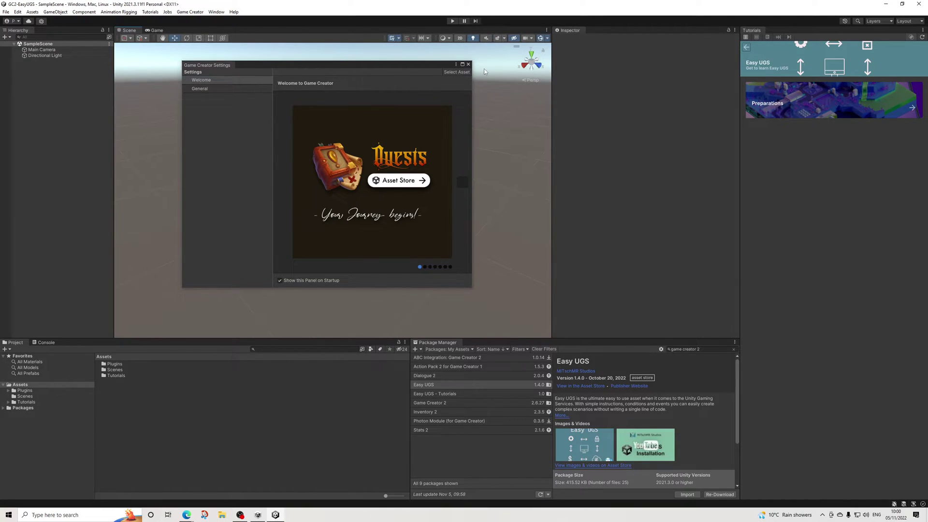
{"action": "left_click", "coordinate": [468, 65]}
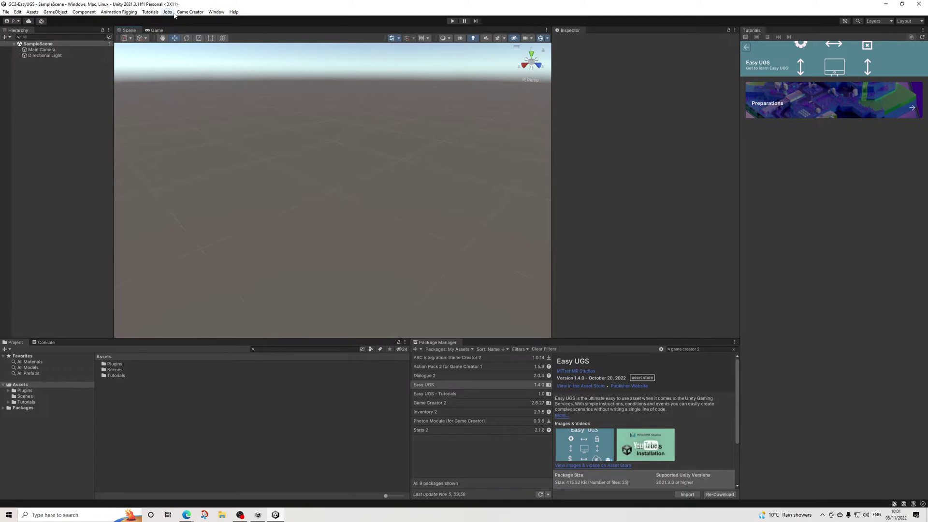
- Open the Game Creator module installer from the Game Creator menu
{"action": "left_click", "coordinate": [188, 12]}
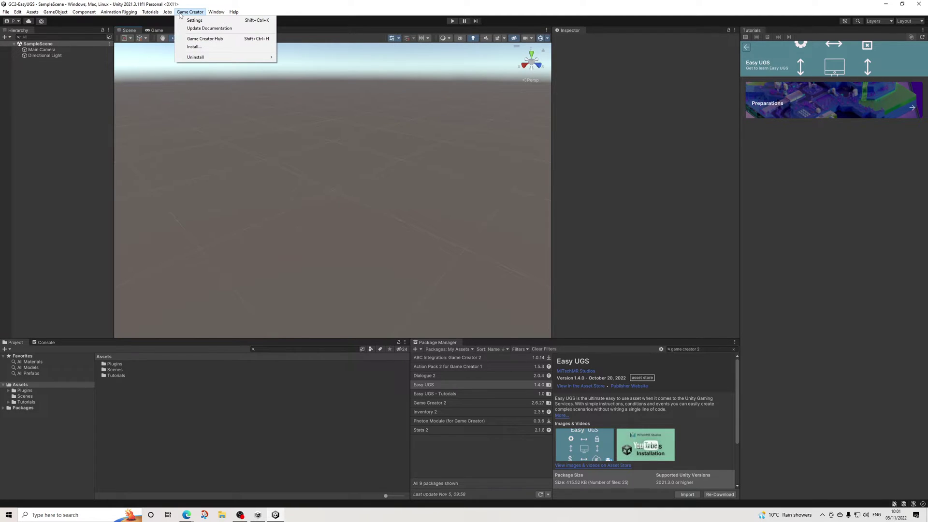
{"action": "left_click", "coordinate": [203, 39]}
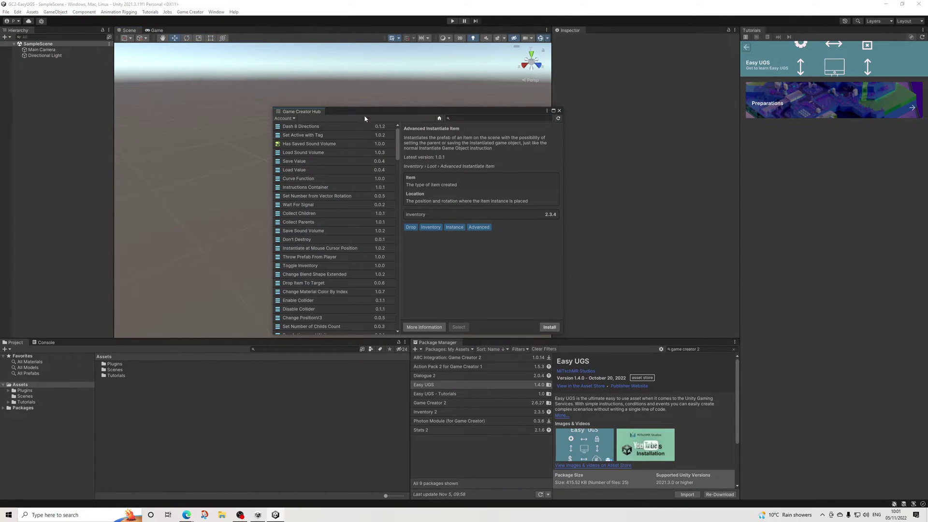
{"action": "left_click", "coordinate": [559, 111]}
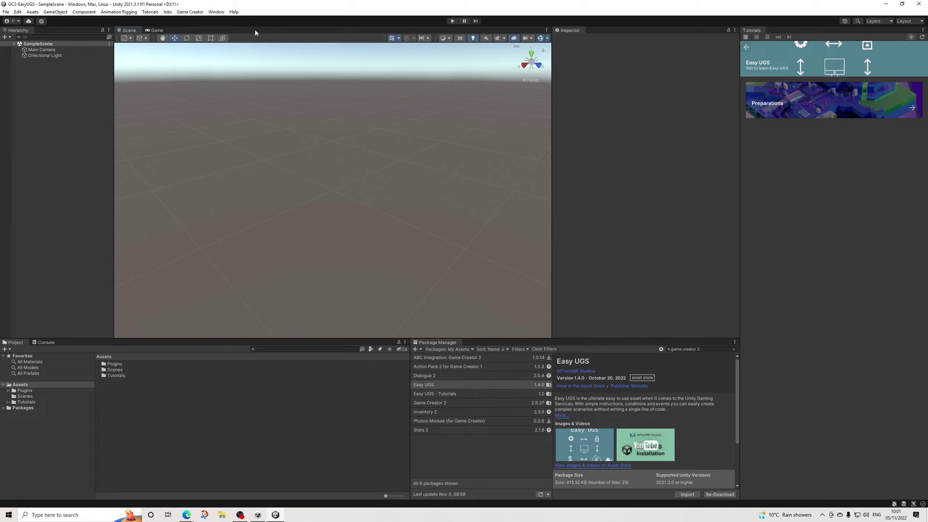
{"action": "left_click", "coordinate": [190, 11]}
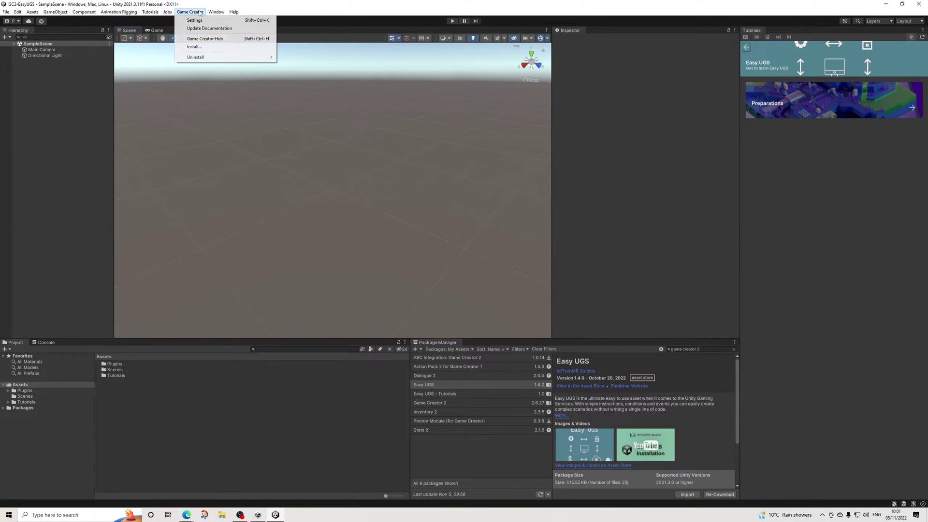
{"action": "left_click", "coordinate": [194, 47]}
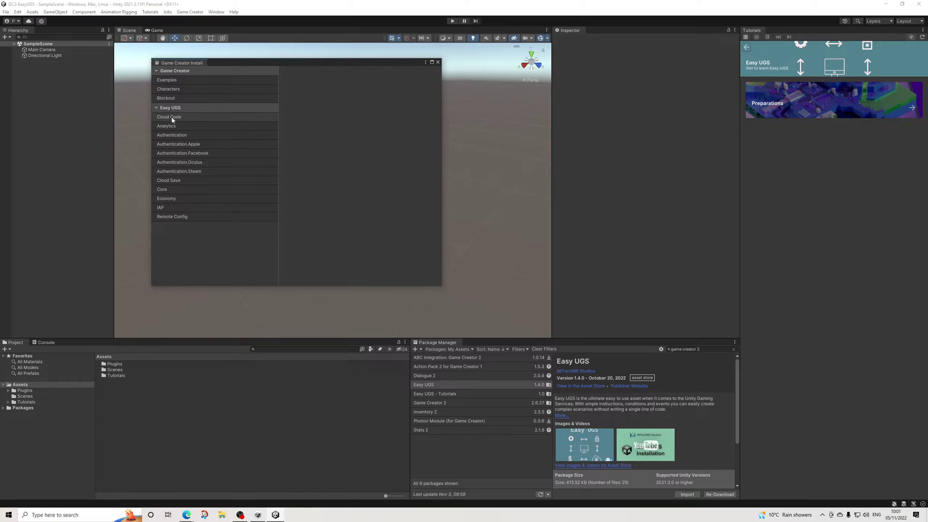
- Install the Characters module 1.3.15 and the Examples module 1.5.14
{"action": "left_click", "coordinate": [170, 91]}
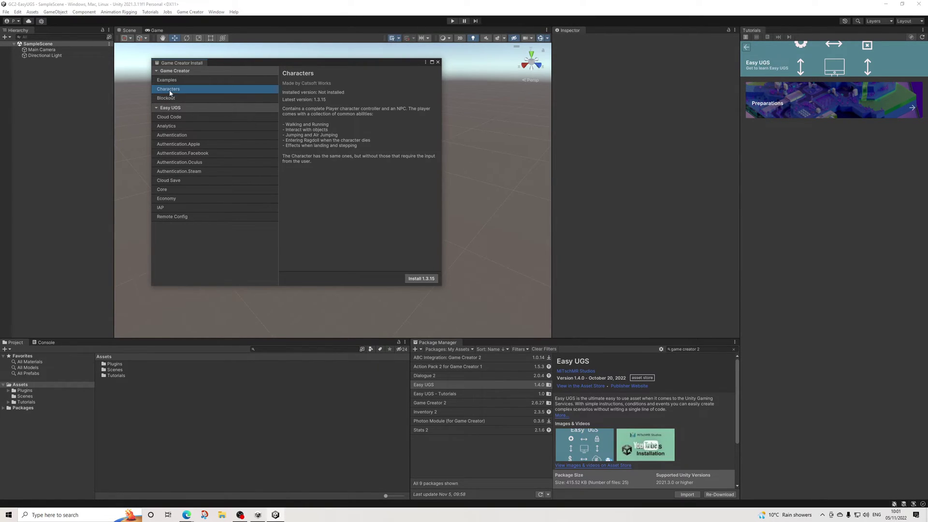
{"action": "left_click", "coordinate": [413, 278]}
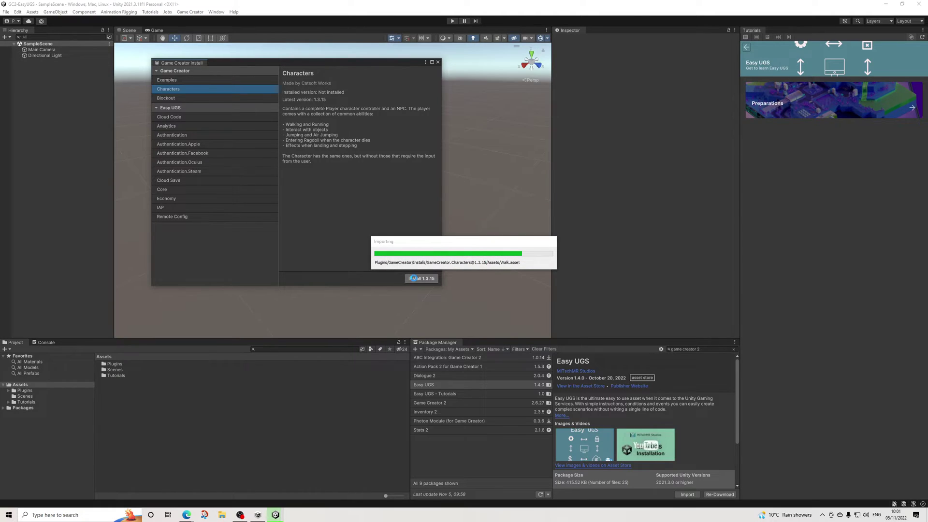
{"action": "left_click", "coordinate": [261, 80]}
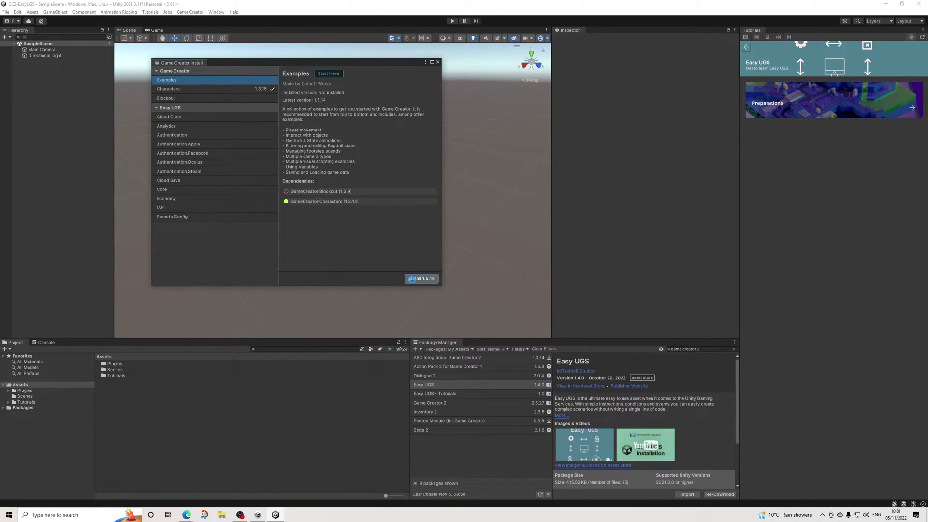
{"action": "left_click", "coordinate": [412, 279]}
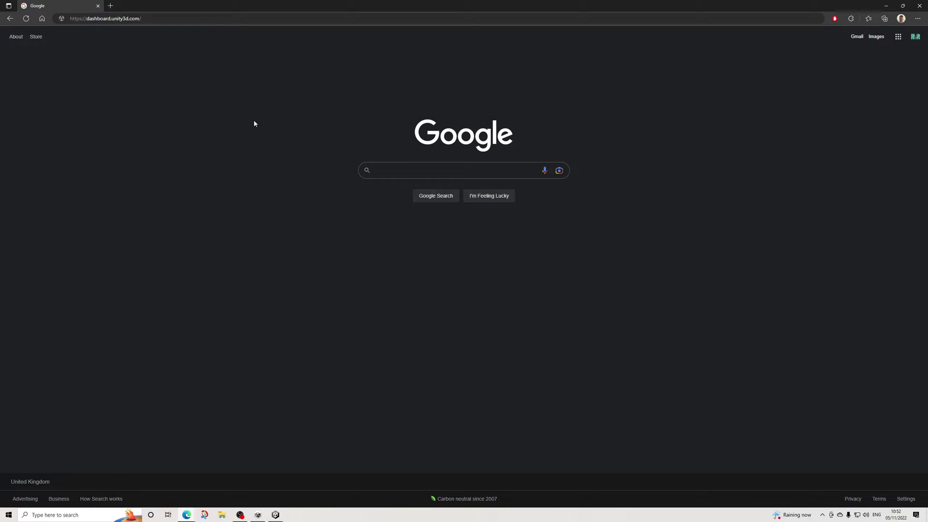
- On dashboard.unity3d.com, open the GC2-EasyUGS-YT project and go to Explore Services
{"action": "left_click", "coordinate": [114, 20]}
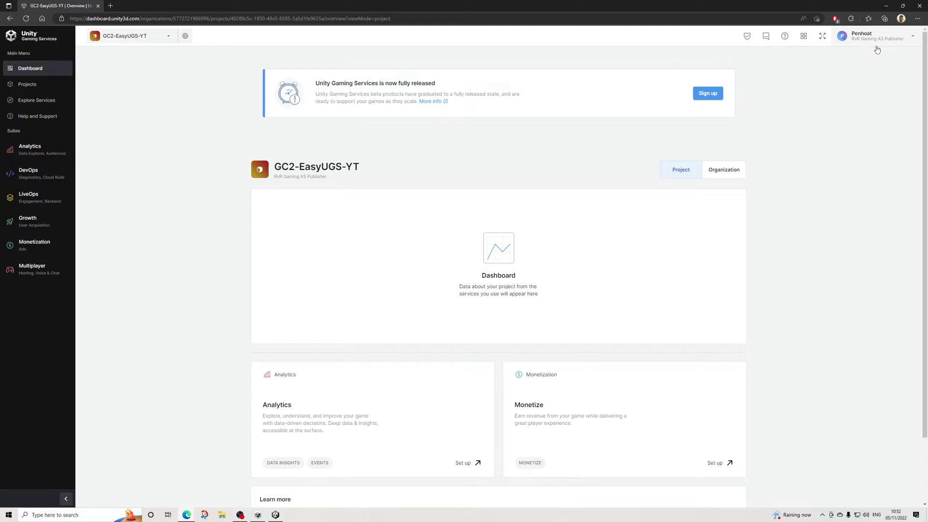
{"action": "left_click", "coordinate": [34, 85]}
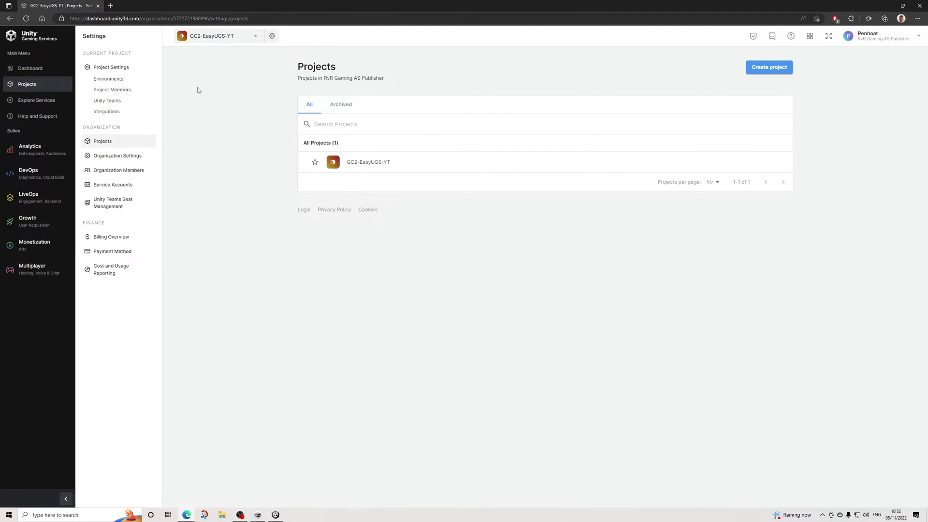
{"action": "left_click", "coordinate": [377, 163]}
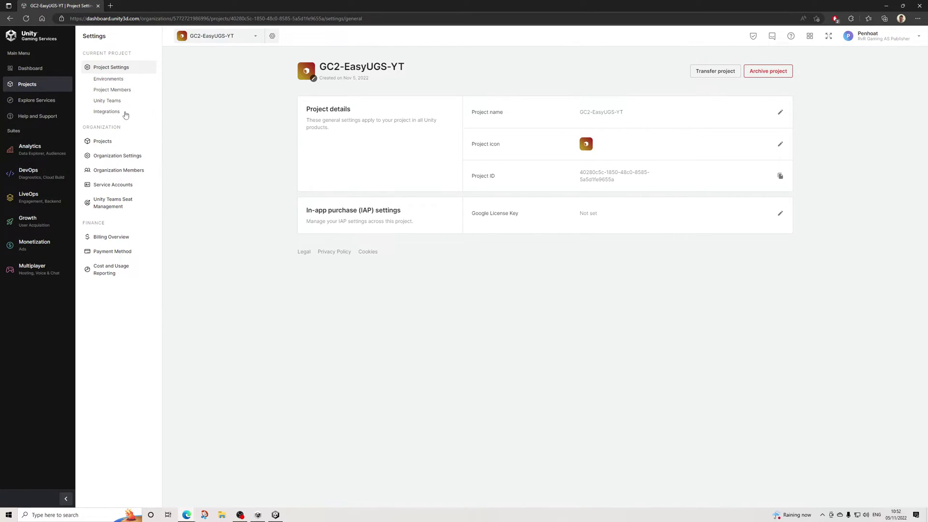
{"action": "left_click", "coordinate": [45, 100]}
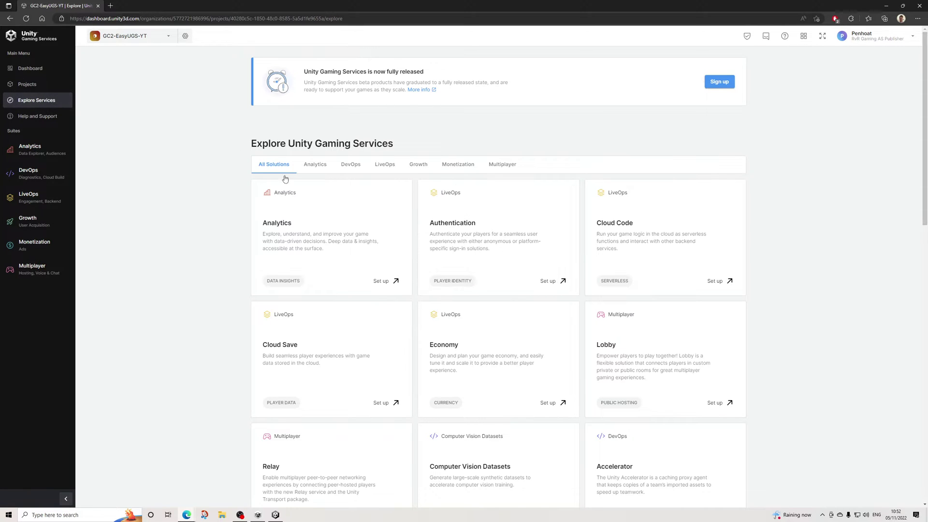
- Set up the Authentication service from its Explore Services card and view identity provider options
{"action": "scroll", "coordinate": [195, 284], "scroll_direction": "down", "scroll_amount": 4}
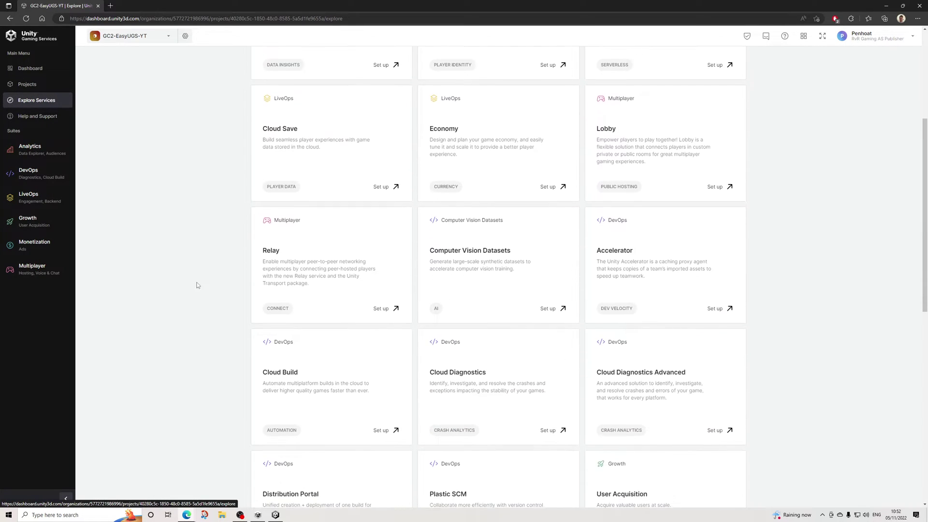
{"action": "scroll", "coordinate": [197, 286], "scroll_direction": "down", "scroll_amount": 6}
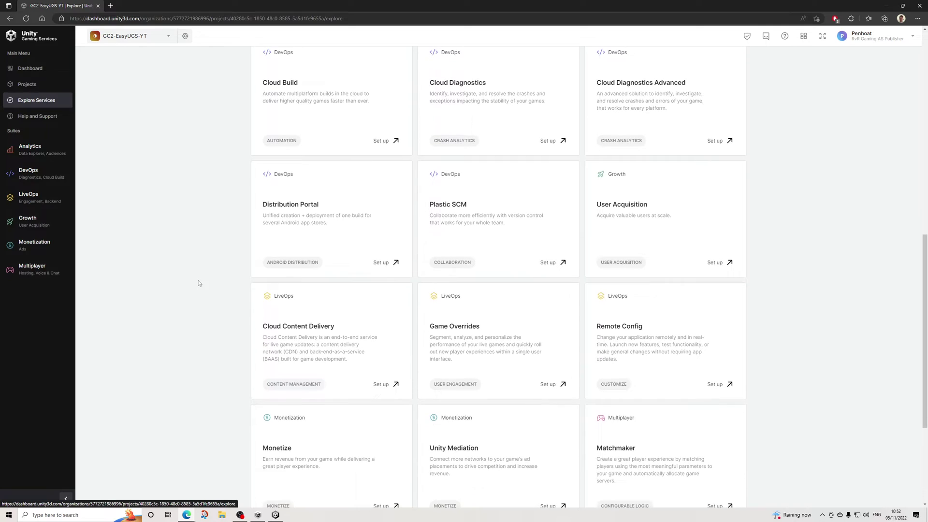
{"action": "scroll", "coordinate": [199, 283], "scroll_direction": "down", "scroll_amount": 4}
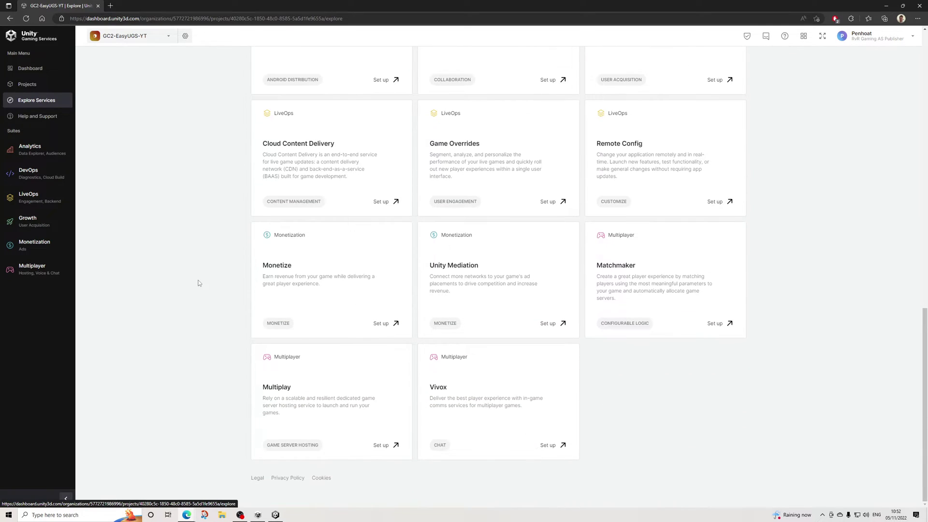
{"action": "scroll", "coordinate": [199, 283], "scroll_direction": "up", "scroll_amount": 14}
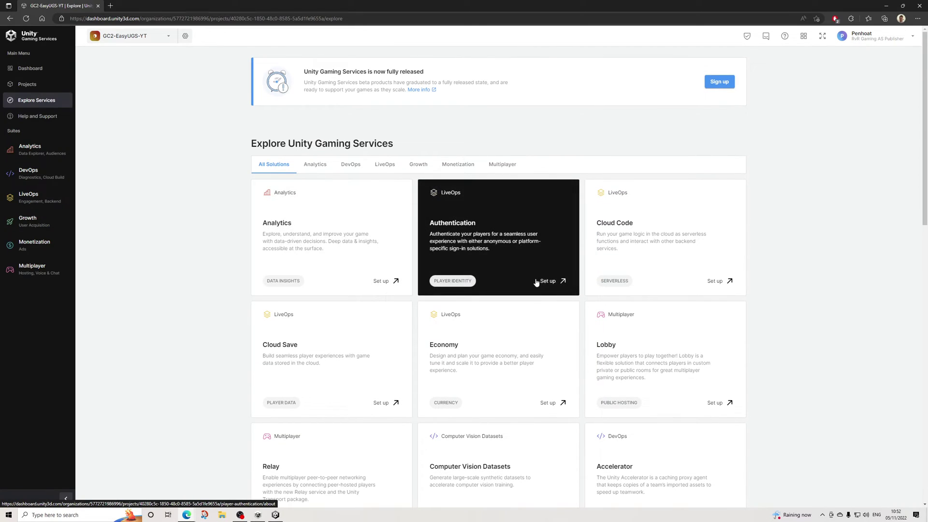
{"action": "left_click", "coordinate": [548, 281]}
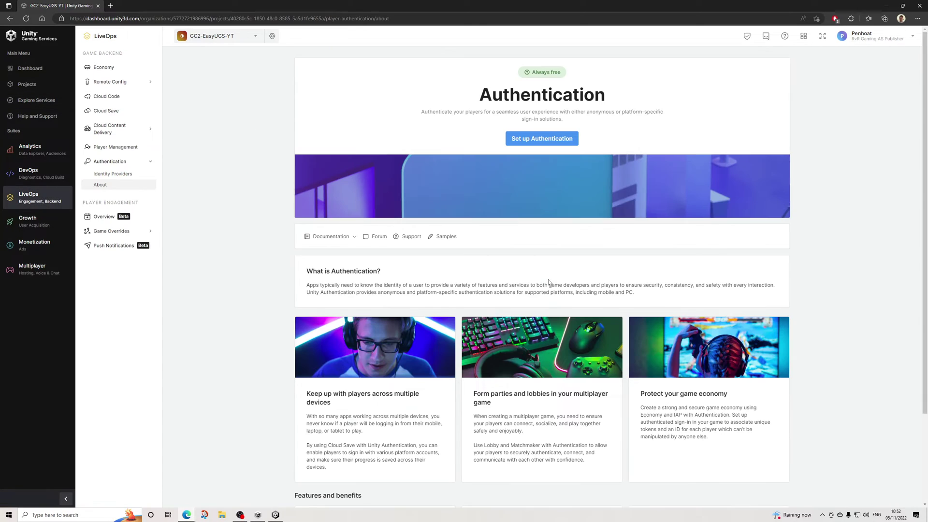
{"action": "left_click", "coordinate": [527, 139]}
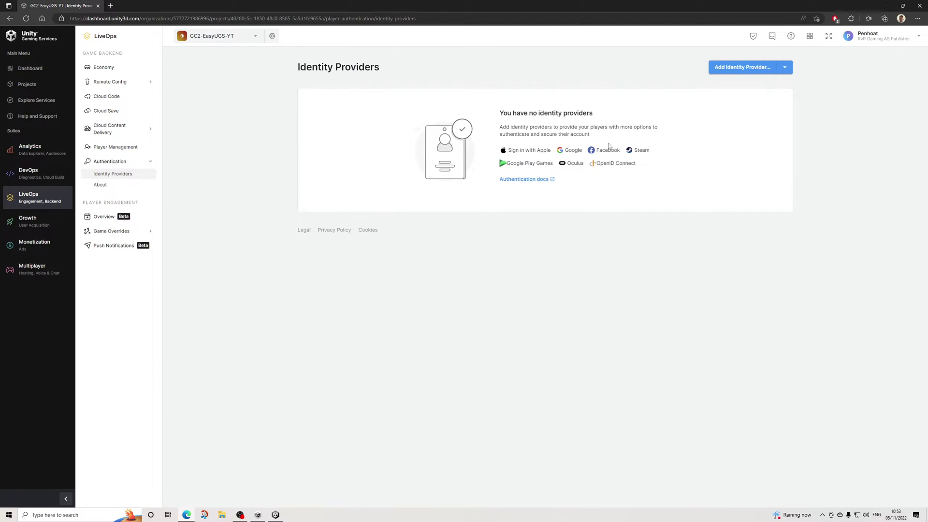
{"action": "left_click", "coordinate": [785, 68]}
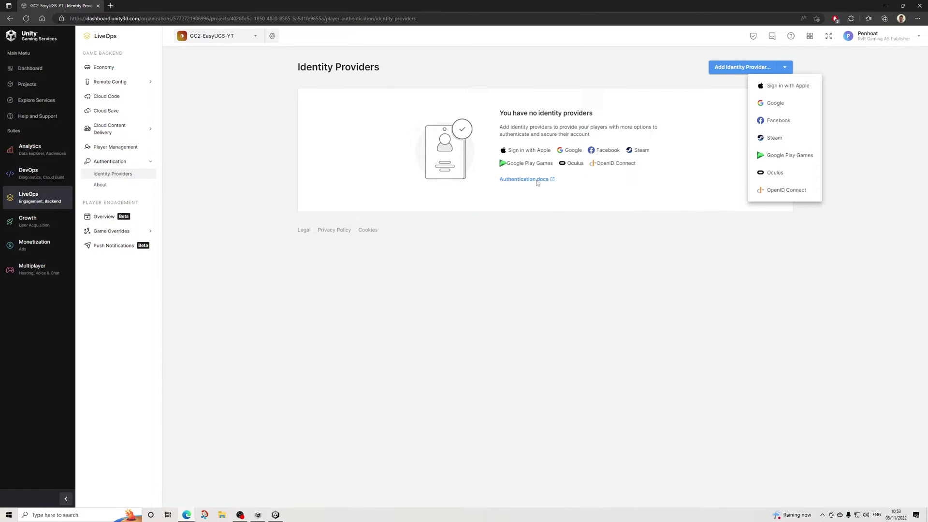
- Dismiss the identity provider list and open the Authentication external-provider documentation
{"action": "left_click", "coordinate": [536, 182]}
{"action": "left_click", "coordinate": [535, 179]}
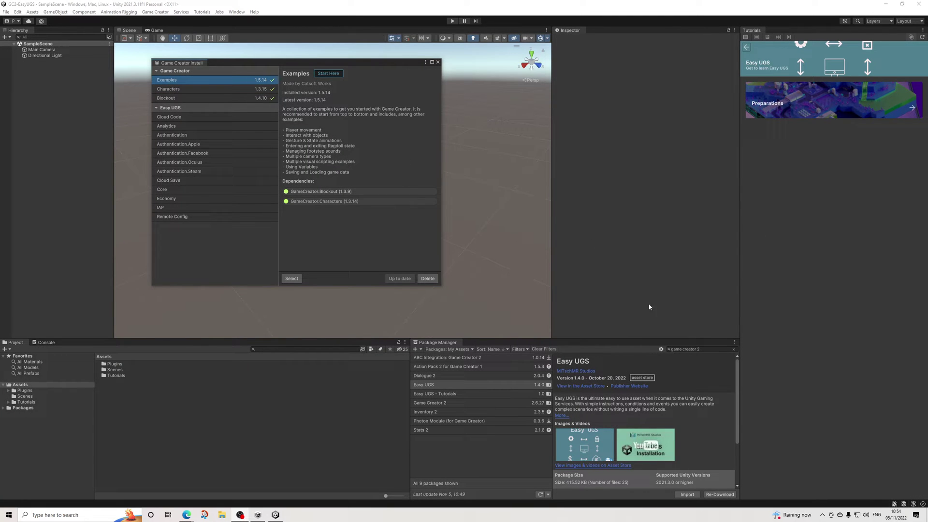
- Install the Cloud Save package from the Unity Registry, found by searching 'cloud'
{"action": "left_click", "coordinate": [701, 349]}
{"action": "left_click", "coordinate": [448, 349]}
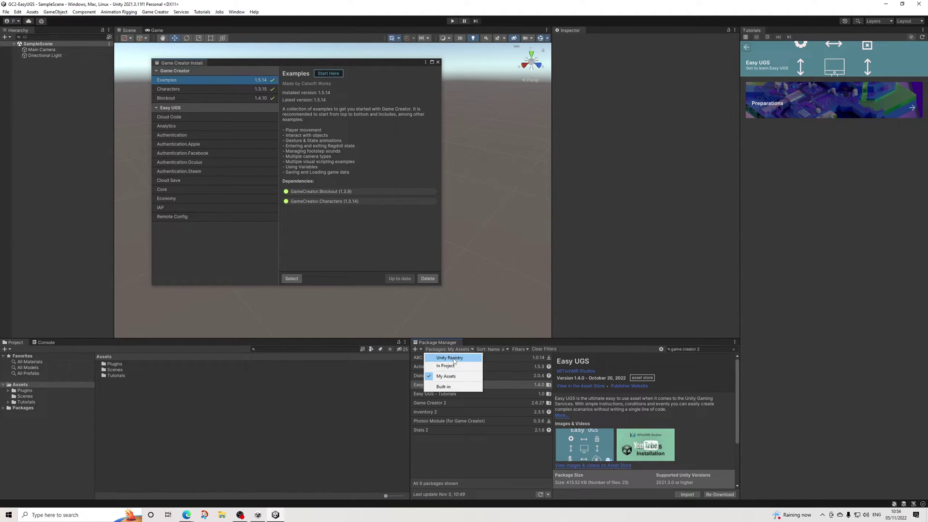
{"action": "left_click", "coordinate": [449, 359]}
{"action": "left_click", "coordinate": [681, 349]}
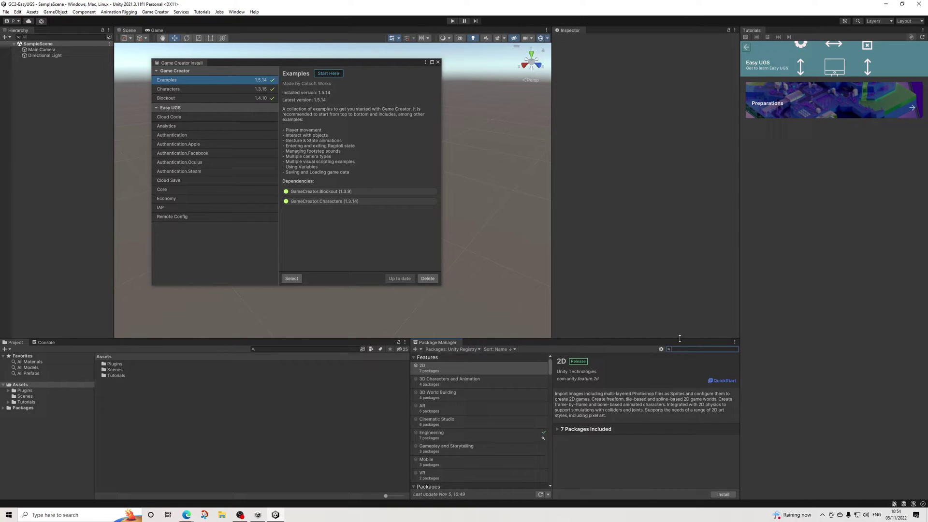
{"action": "type", "text": "cloud"}
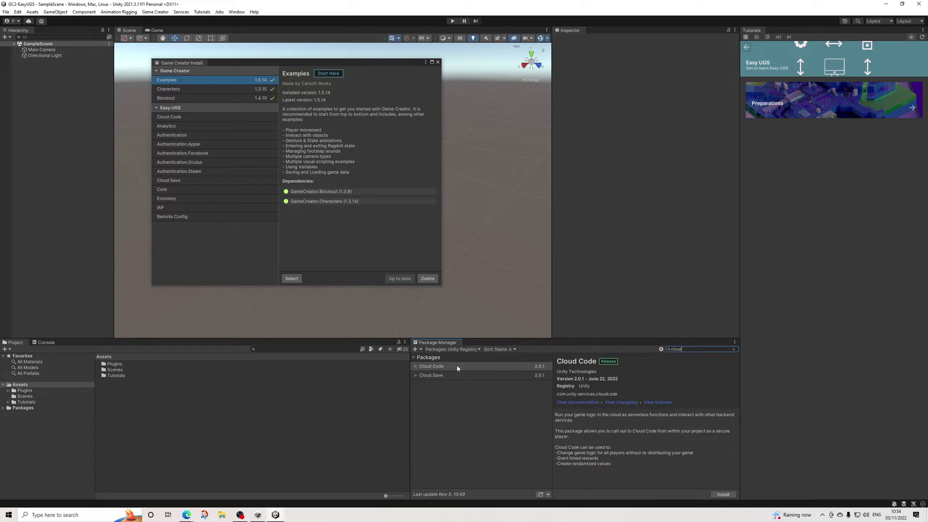
{"action": "left_click", "coordinate": [460, 375]}
{"action": "left_click", "coordinate": [723, 494]}
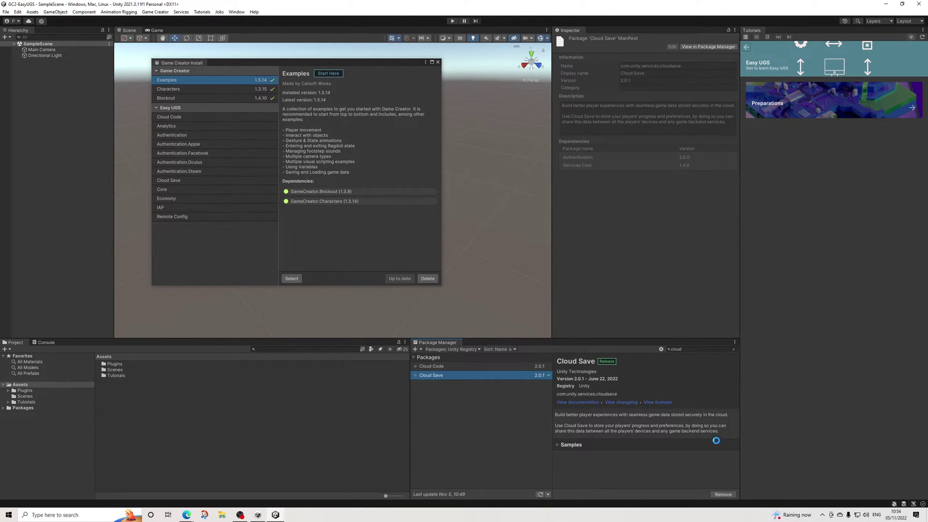
- Search the registry for 'auth' to confirm Authentication 2.1.1 is installed
{"action": "left_click", "coordinate": [660, 350]}
{"action": "type", "text": "auth"}
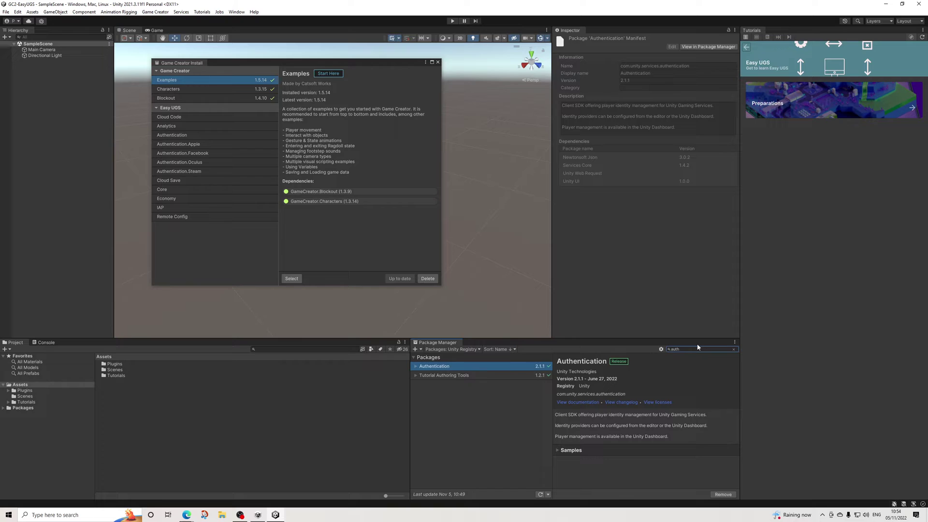
{"action": "left_click", "coordinate": [417, 349]}
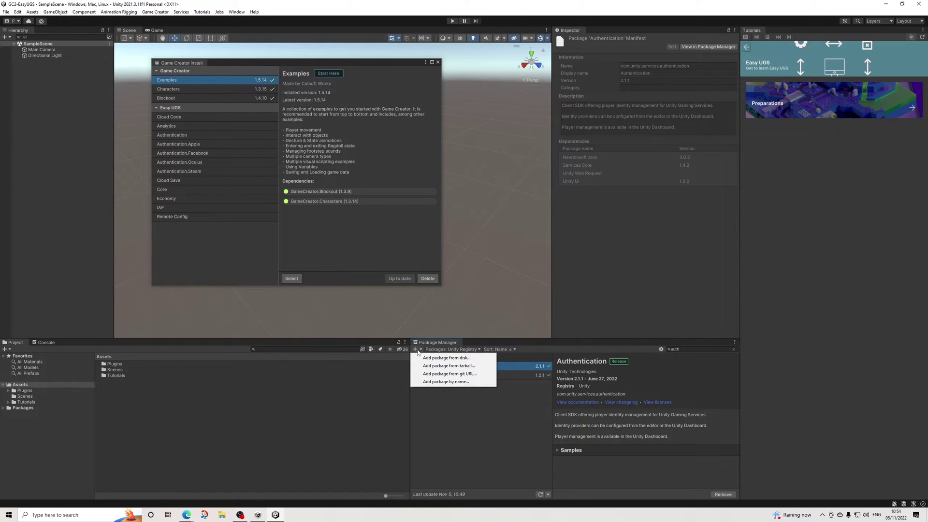
- Add the com.unity.services.authentication package by name at version 2.2.0
{"action": "left_click", "coordinate": [436, 382]}
{"action": "type", "text": "co"}
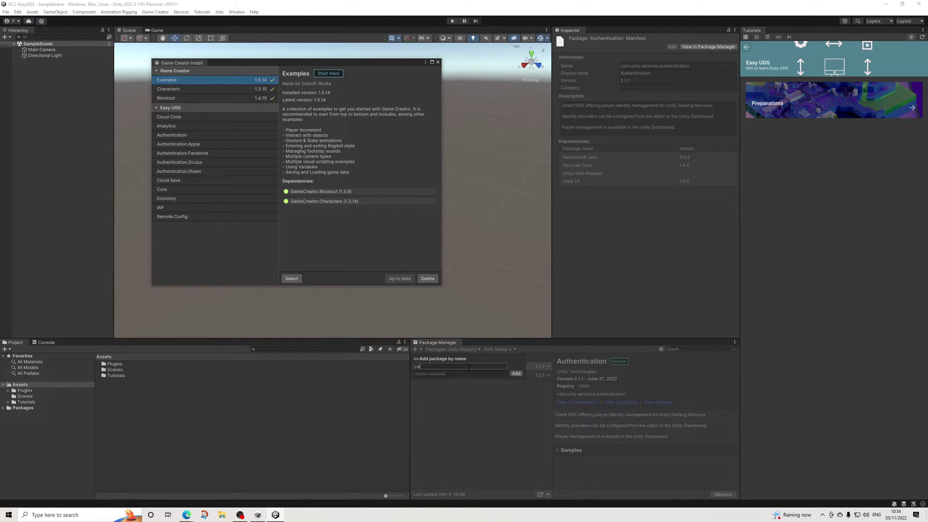
{"action": "type", "text": "m.unity.services.authentication"}
{"action": "key", "text": "Tab"}
{"action": "type", "text": "2"}
{"action": "left_click", "coordinate": [516, 373]}
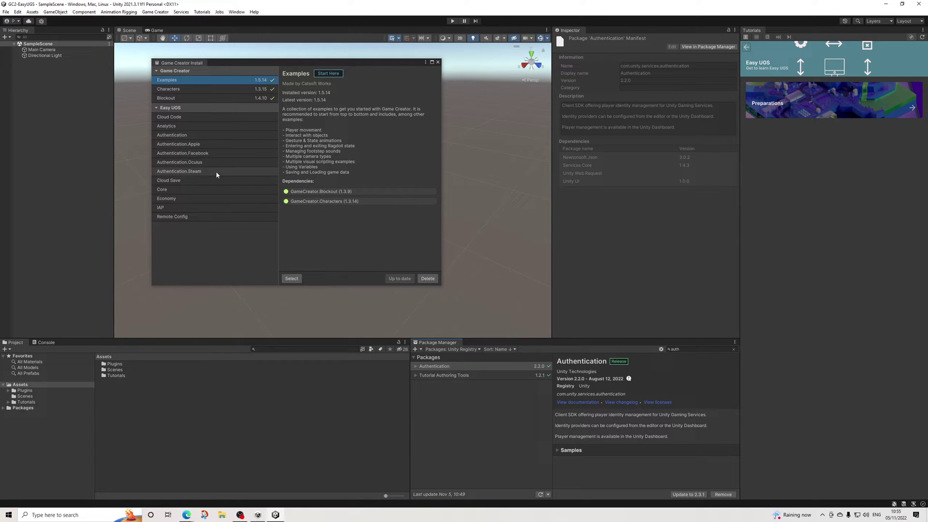
- Install the Easy UGS Cloud Save 1.0.0 extension from the Game Creator installer
{"action": "left_click", "coordinate": [197, 180]}
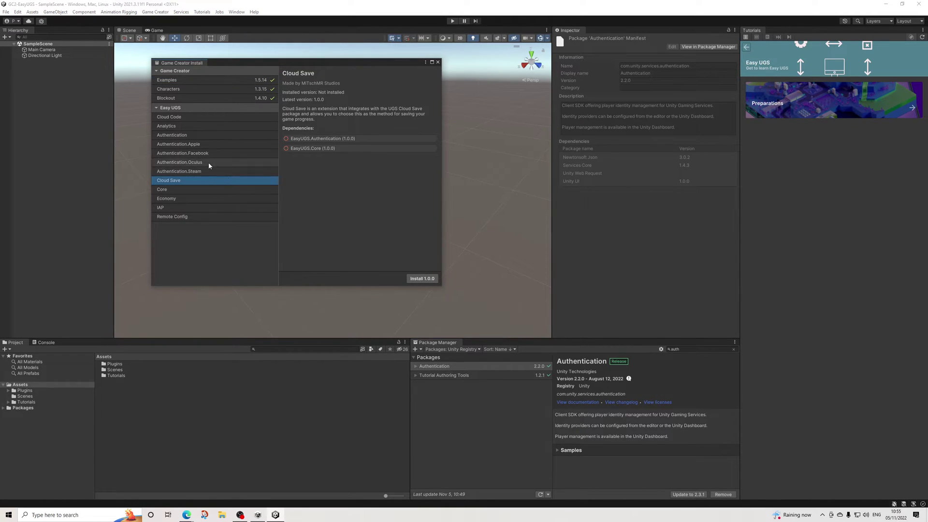
{"action": "left_click", "coordinate": [416, 282]}
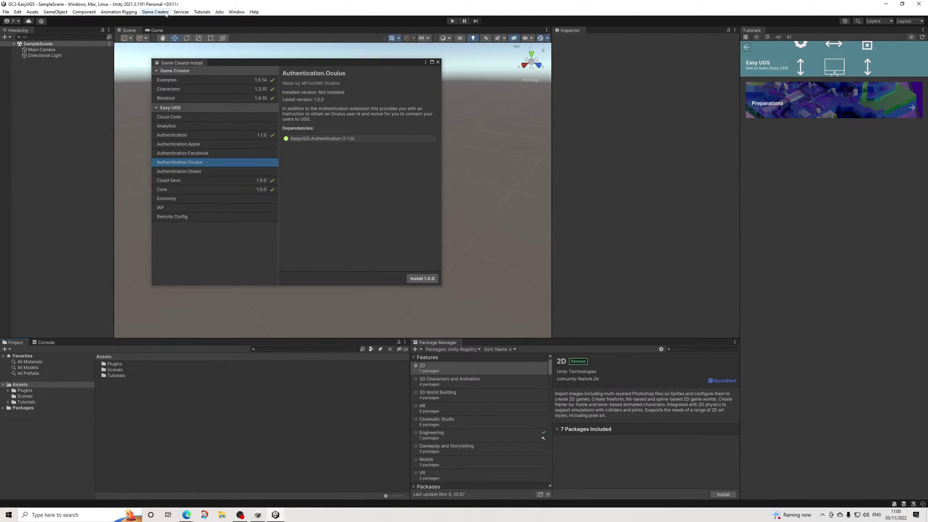
{"action": "left_click", "coordinate": [155, 12]}
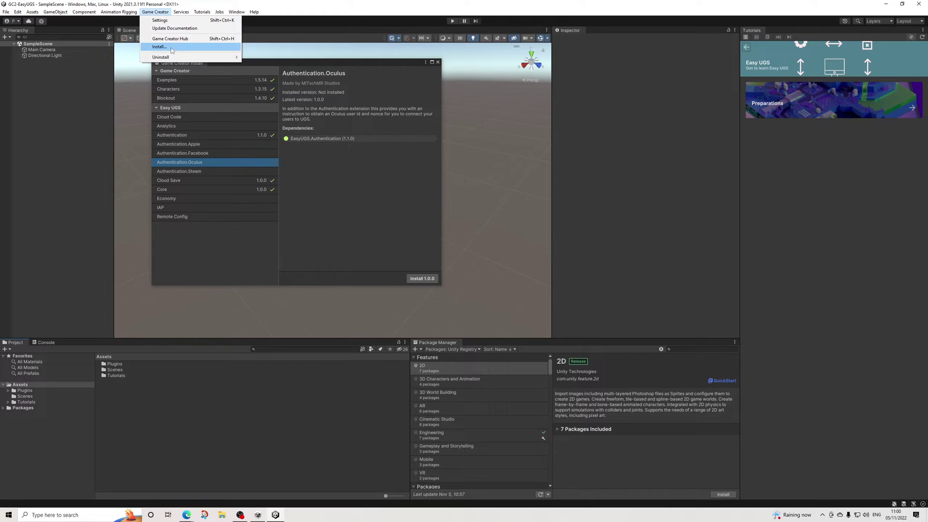
- Set Game Creator's Saving System to Cloud Save, then close the settings and installer windows
{"action": "left_click", "coordinate": [162, 20]}
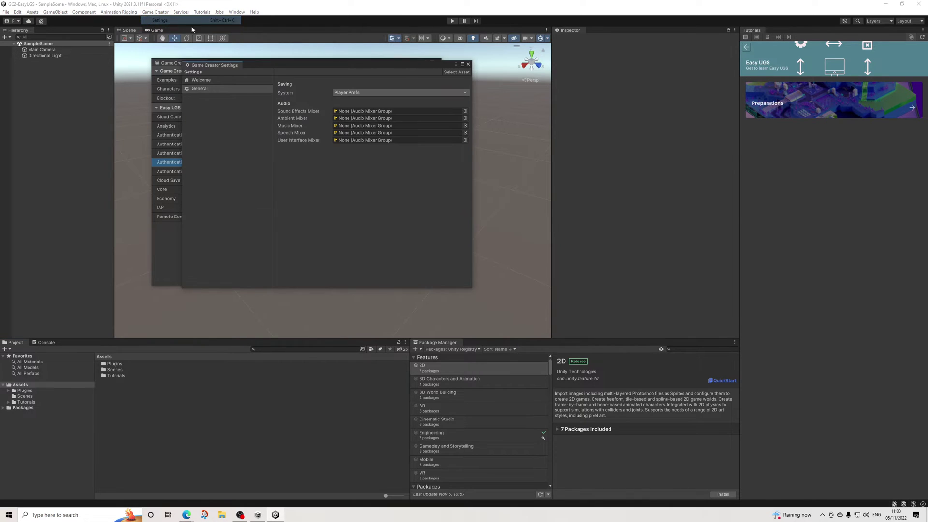
{"action": "left_click", "coordinate": [348, 92]}
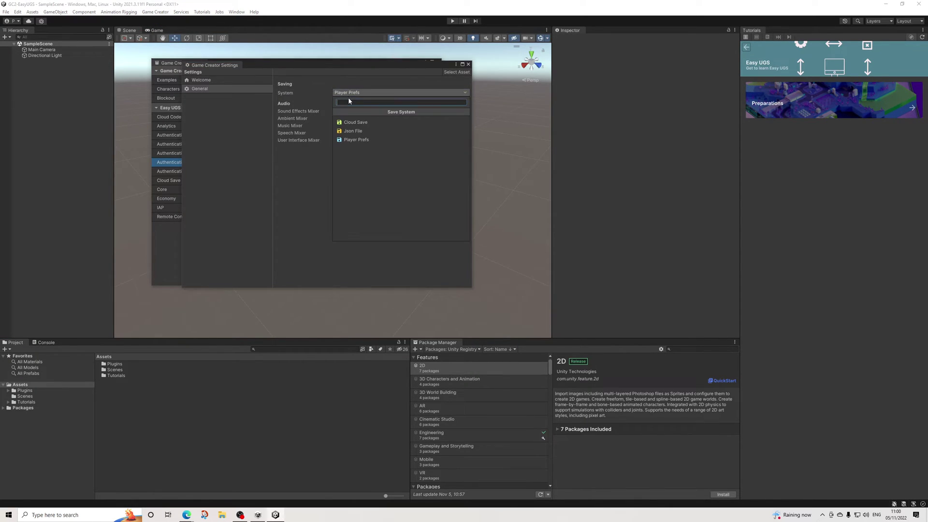
{"action": "left_click", "coordinate": [350, 123]}
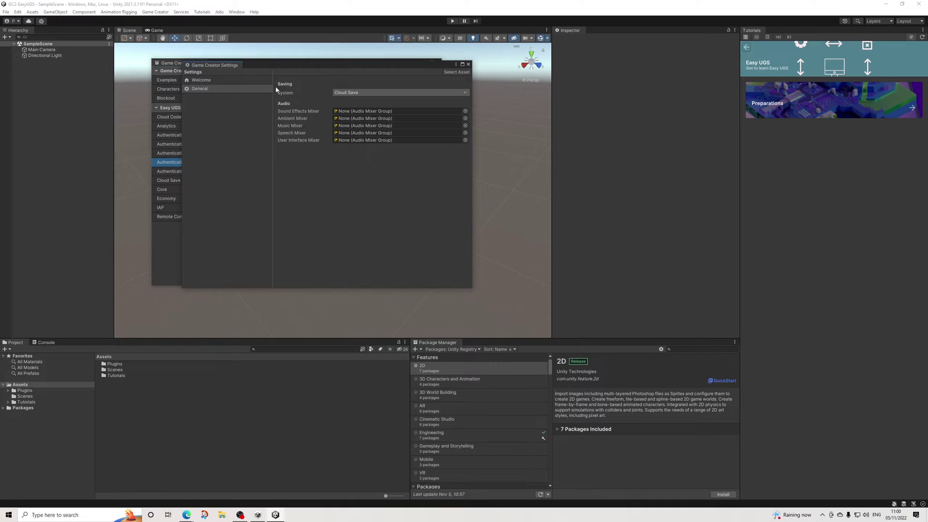
{"action": "left_click", "coordinate": [467, 65]}
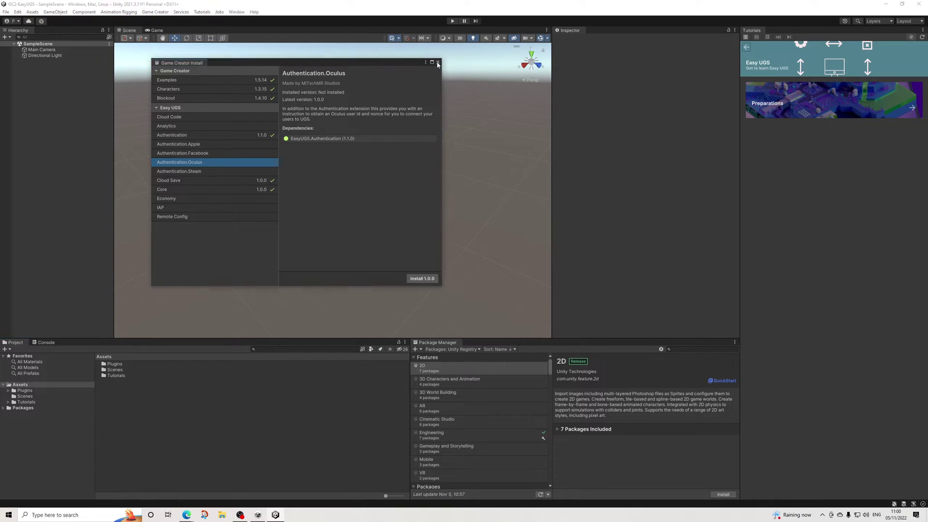
{"action": "left_click", "coordinate": [438, 62]}
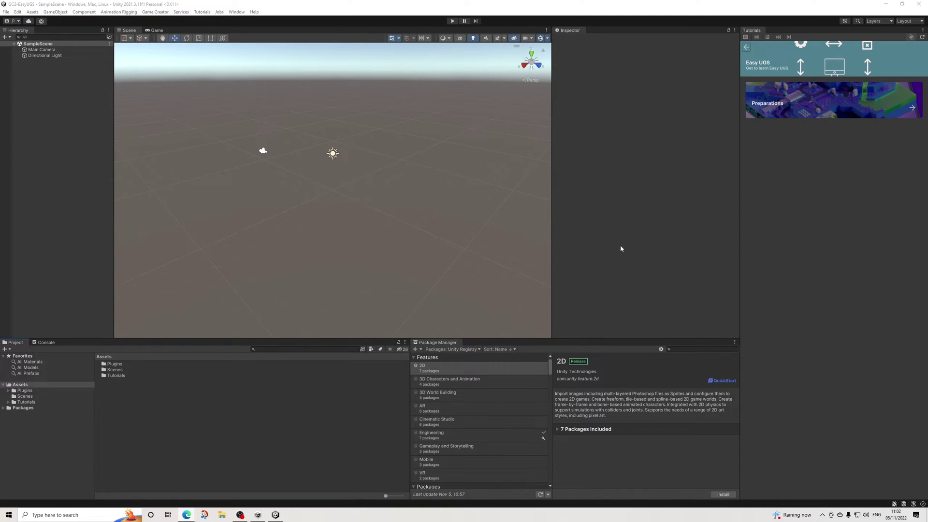
- Close the Tutorials and Package Manager panels and dock the Inspector as a full-height right column
{"action": "left_click", "coordinate": [922, 30]}
{"action": "left_click", "coordinate": [863, 46]}
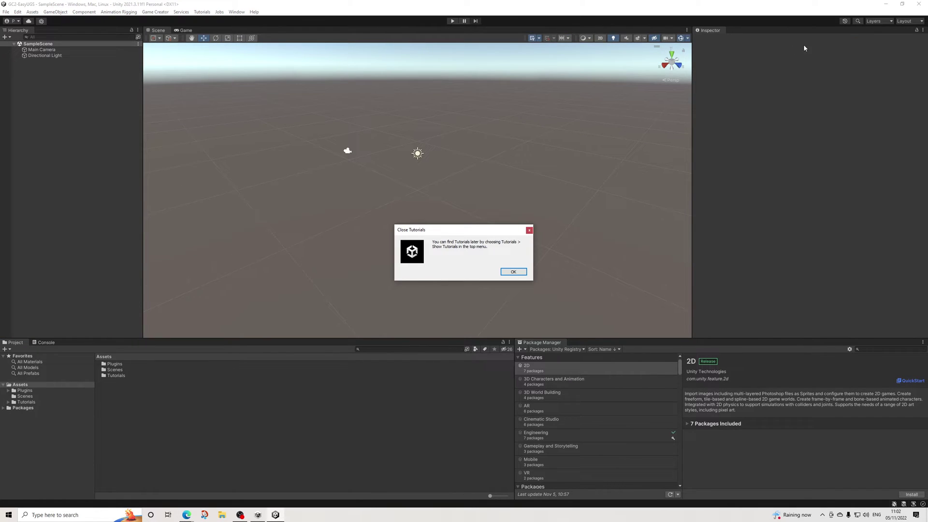
{"action": "left_click", "coordinate": [512, 272]}
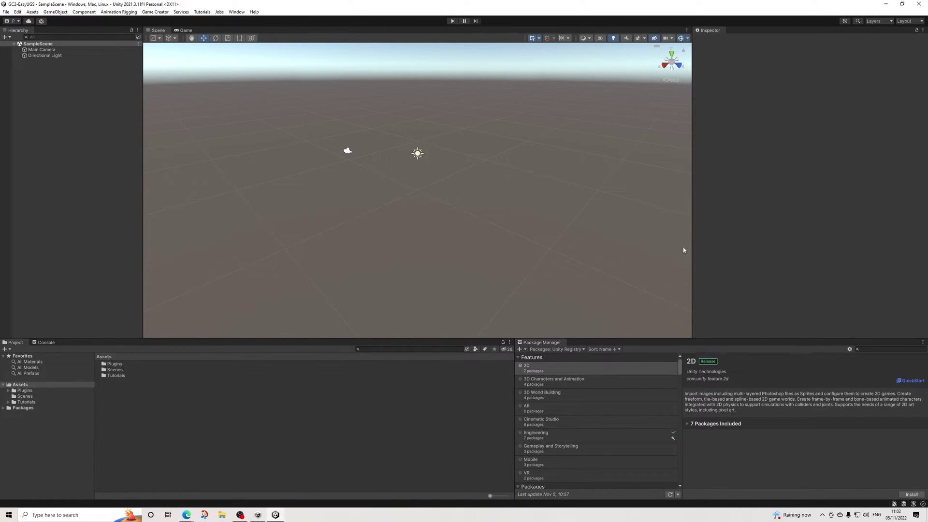
{"action": "left_click", "coordinate": [922, 342]}
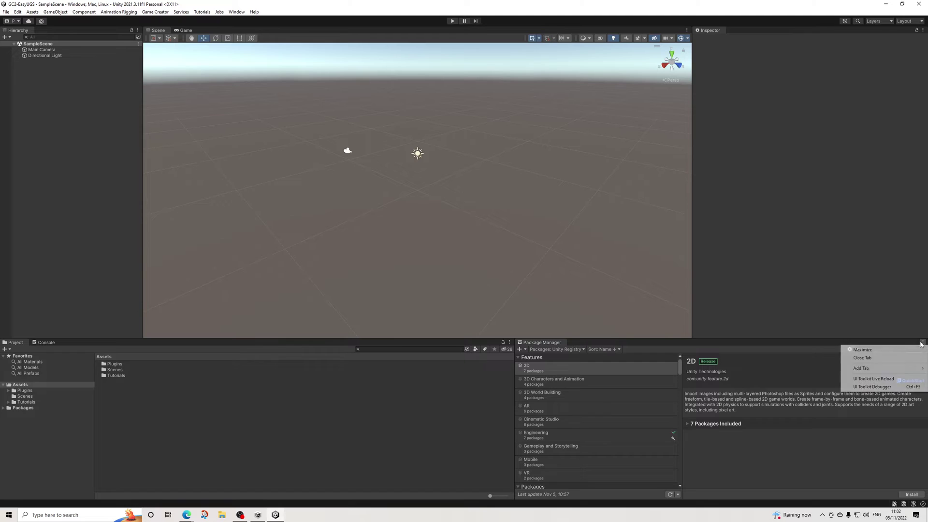
{"action": "left_click", "coordinate": [880, 359]}
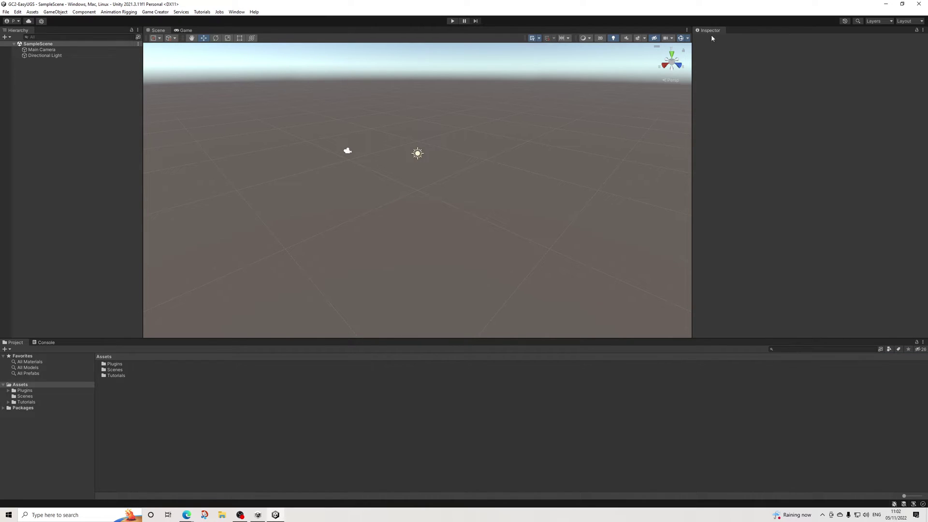
{"action": "left_click_drag", "start_coordinate": [701, 30], "coordinate": [729, 193]}
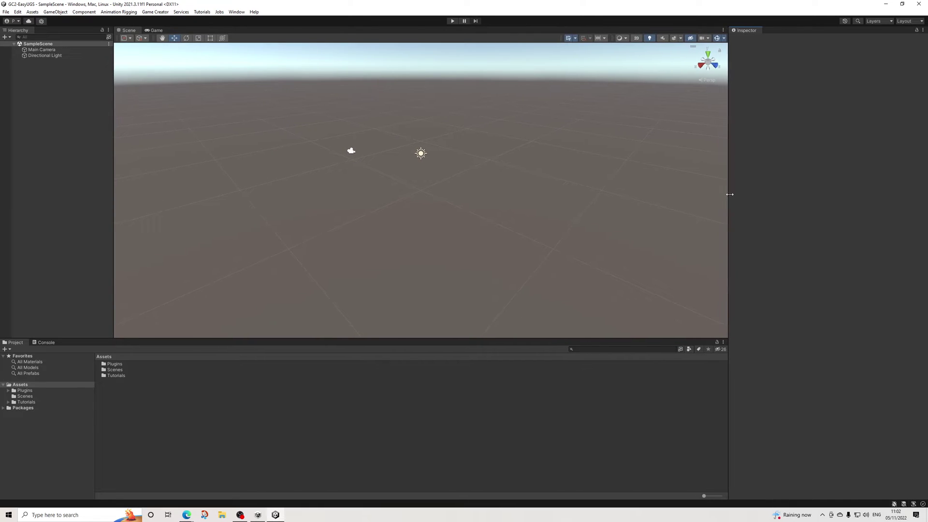
{"action": "right_click", "coordinate": [59, 85]}
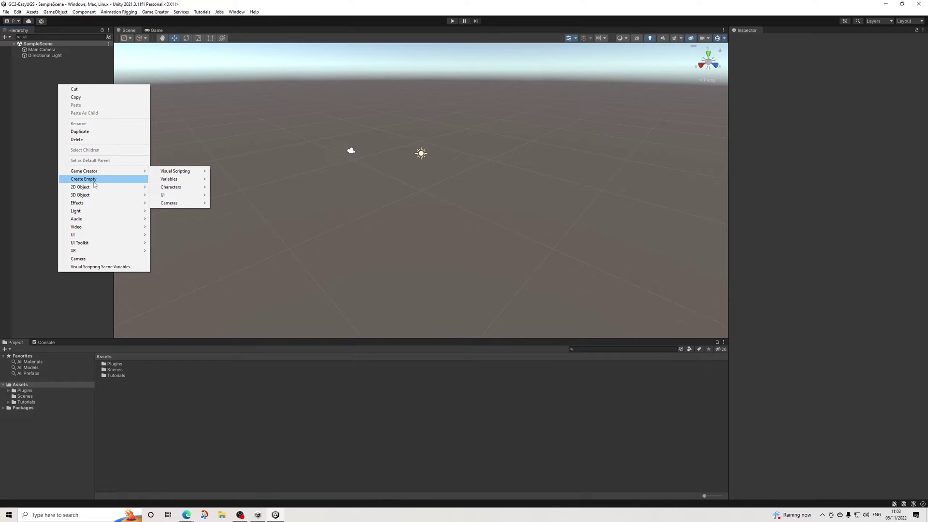
- Create a Trigger object and add the Easy UGS Core Initialize UGS instruction
{"action": "mouse_move", "coordinate": [107, 173]}
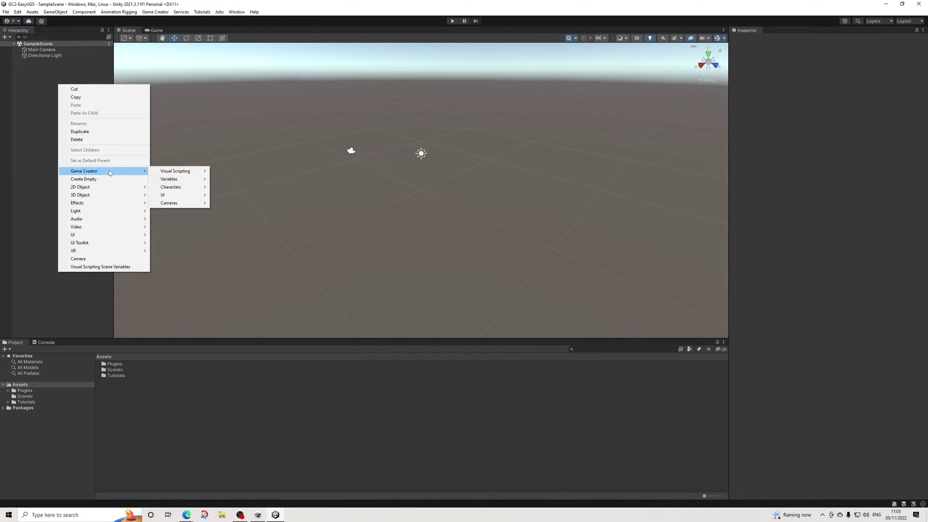
{"action": "mouse_move", "coordinate": [184, 171]}
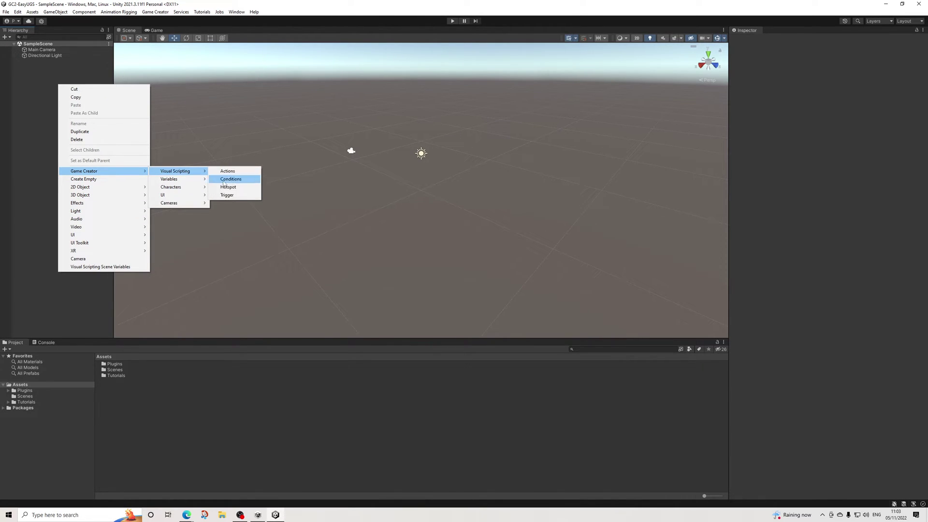
{"action": "left_click", "coordinate": [224, 196]}
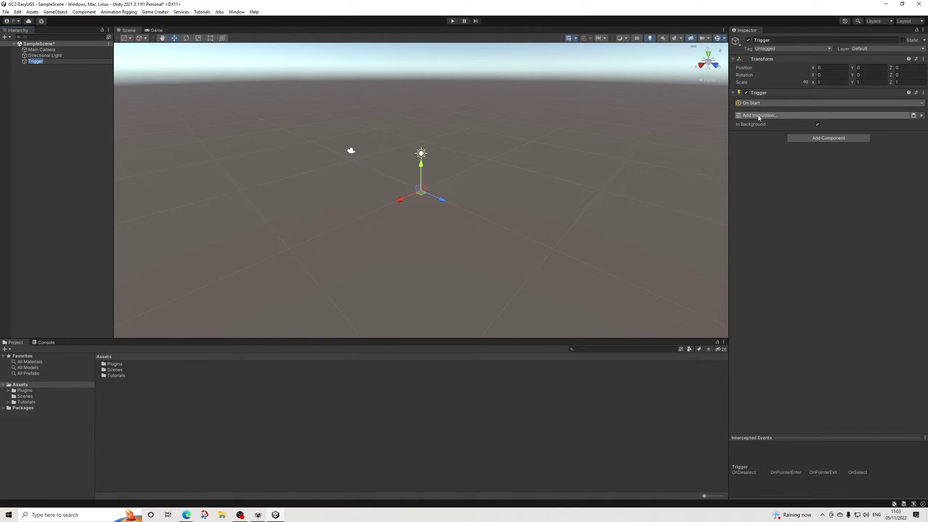
{"action": "left_click", "coordinate": [759, 116]}
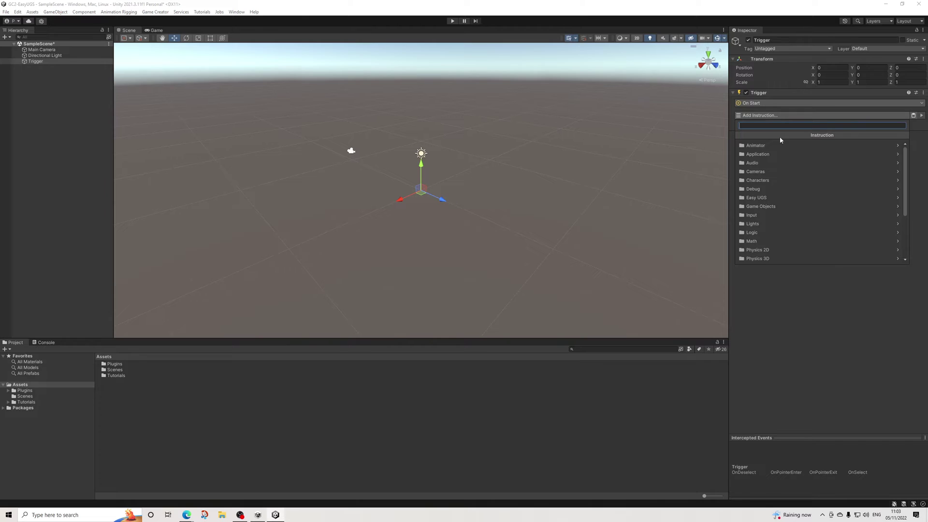
{"action": "left_click", "coordinate": [774, 188]}
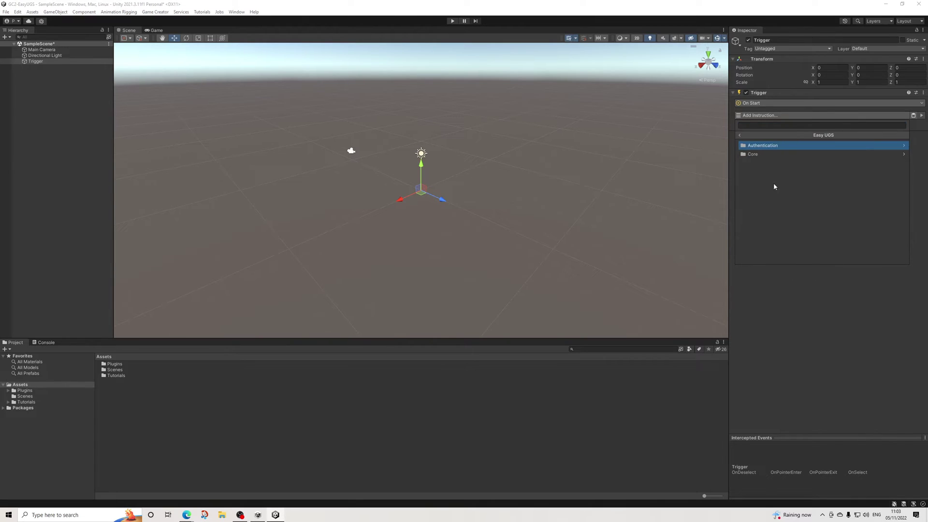
{"action": "left_click", "coordinate": [756, 155]}
{"action": "left_click", "coordinate": [770, 147]}
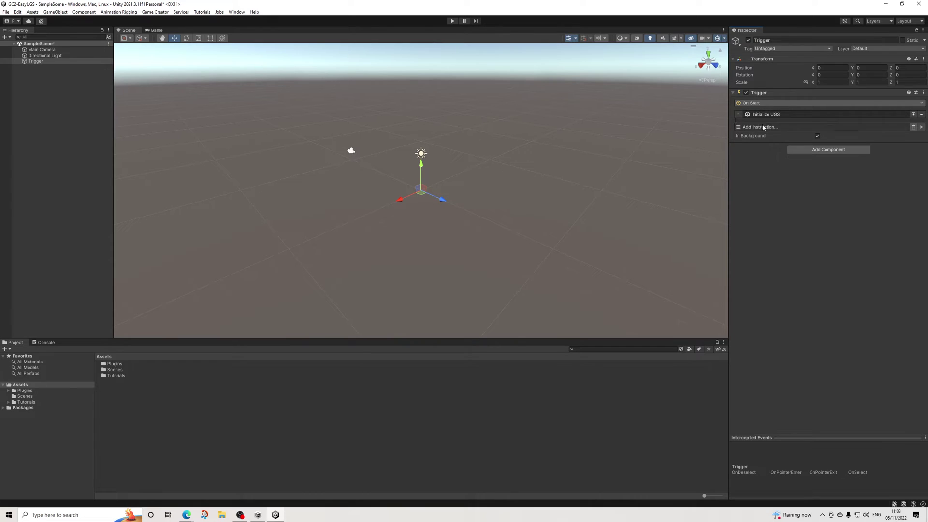
- Add the Easy UGS Authentication Sign In Anonymously instruction as the trigger's second step
{"action": "left_click", "coordinate": [763, 127]}
{"action": "left_click", "coordinate": [762, 202]}
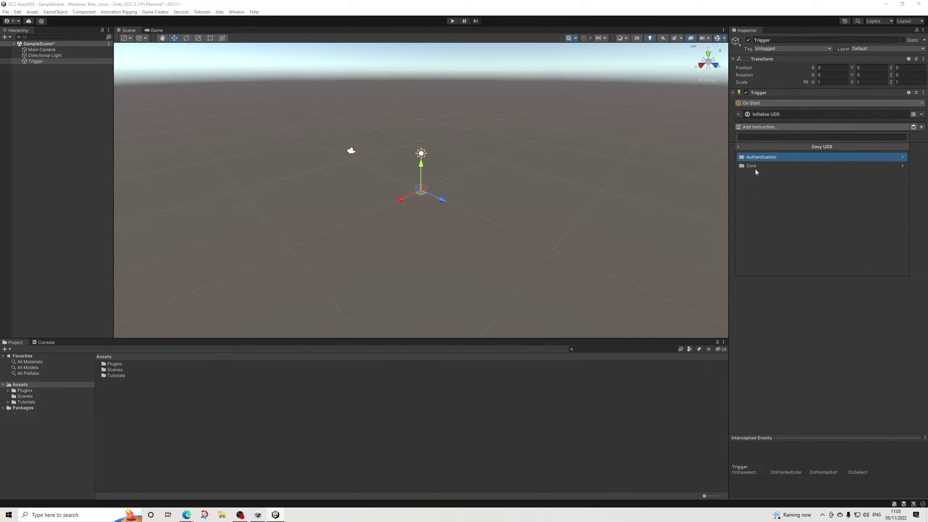
{"action": "left_click", "coordinate": [764, 157]}
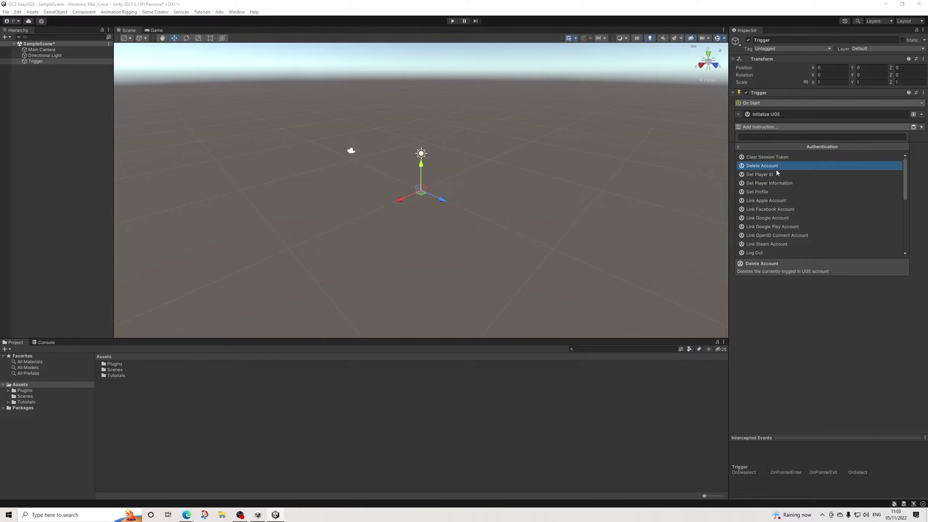
{"action": "scroll", "coordinate": [774, 172], "scroll_direction": "down", "scroll_amount": 3}
{"action": "scroll", "coordinate": [777, 173], "scroll_direction": "down", "scroll_amount": 3}
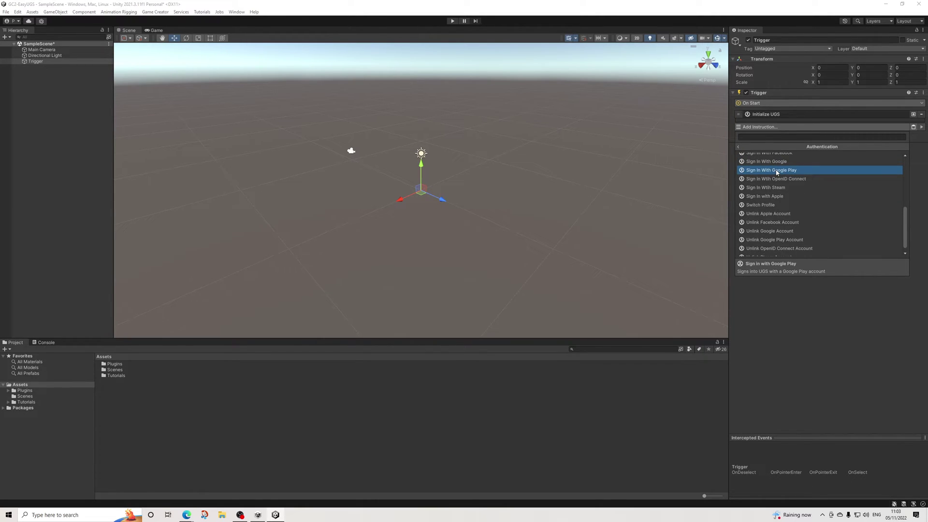
{"action": "scroll", "coordinate": [787, 190], "scroll_direction": "up", "scroll_amount": 3}
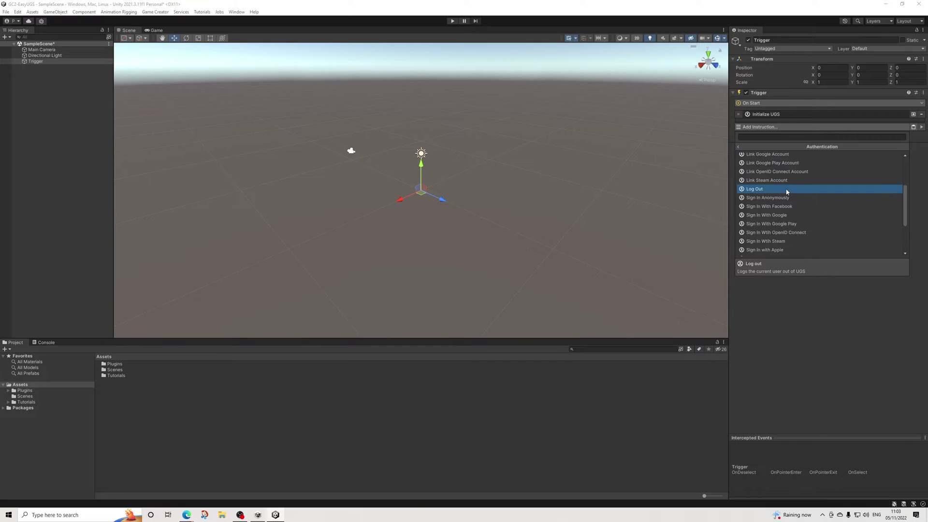
{"action": "scroll", "coordinate": [787, 191], "scroll_direction": "up", "scroll_amount": 1}
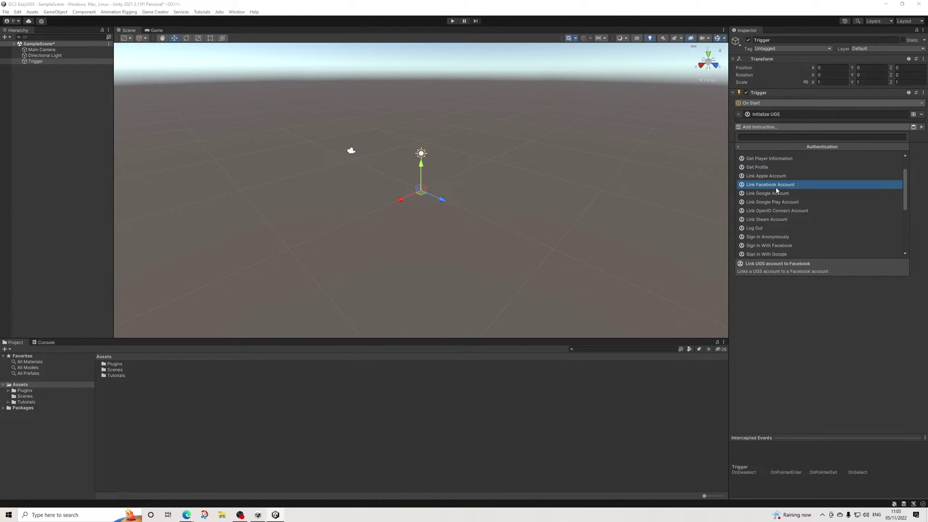
{"action": "scroll", "coordinate": [777, 190], "scroll_direction": "up", "scroll_amount": 2}
{"action": "scroll", "coordinate": [777, 190], "scroll_direction": "down", "scroll_amount": 1}
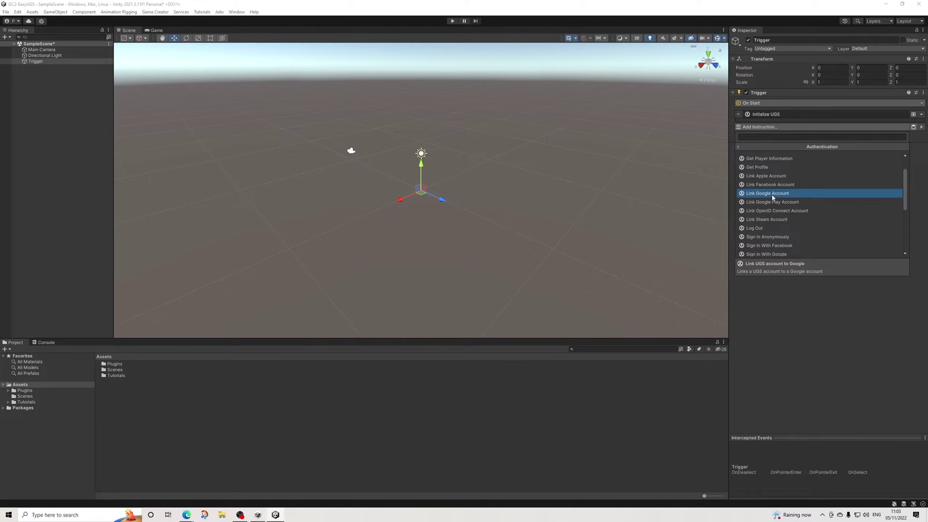
{"action": "scroll", "coordinate": [773, 197], "scroll_direction": "up", "scroll_amount": 1}
{"action": "scroll", "coordinate": [773, 197], "scroll_direction": "down", "scroll_amount": 1}
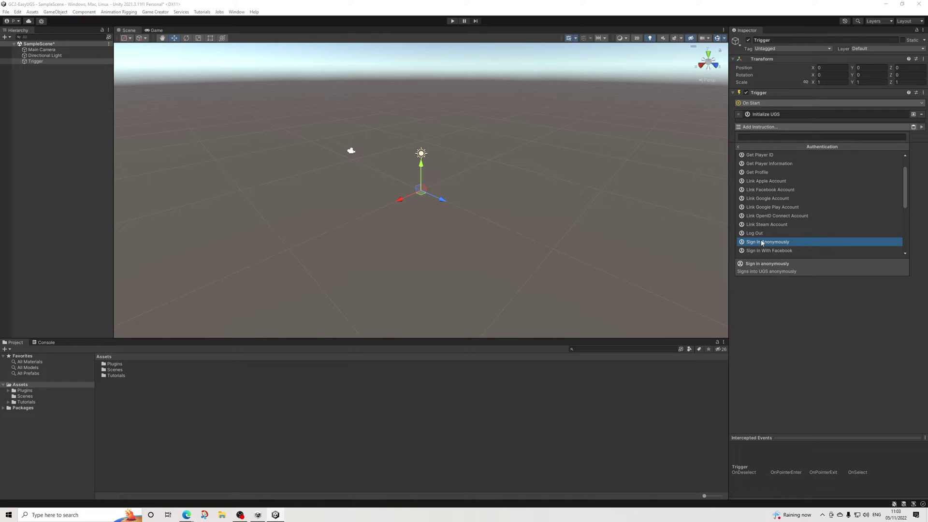
{"action": "scroll", "coordinate": [764, 242], "scroll_direction": "down", "scroll_amount": 1}
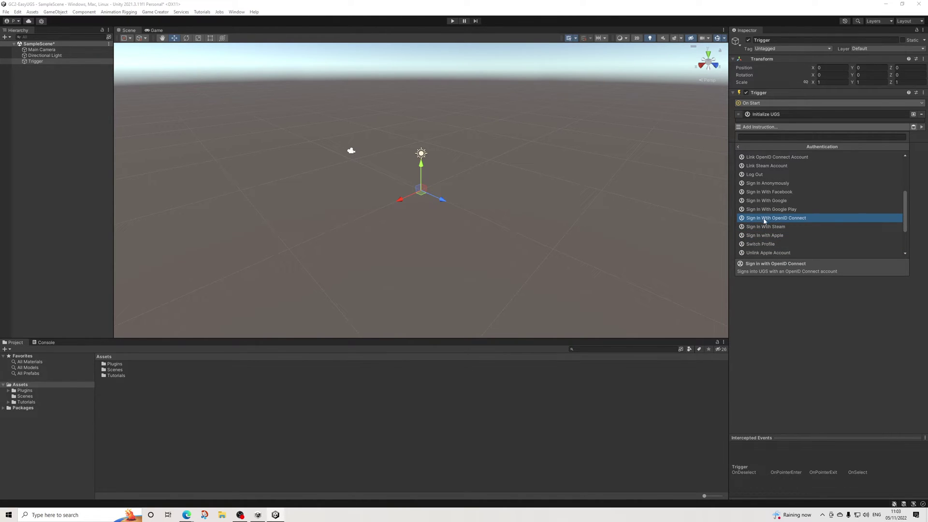
{"action": "left_click", "coordinate": [771, 187]}
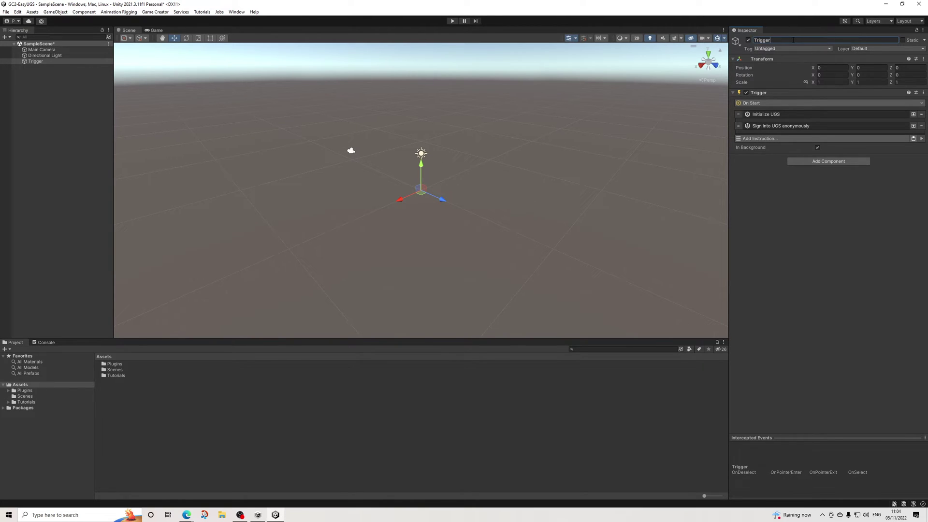
- Rename the trigger to Trigger-OnStart
{"action": "type", "text": "-OnStart"}
{"action": "key", "text": "Return"}
{"action": "left_click", "coordinate": [68, 87]}
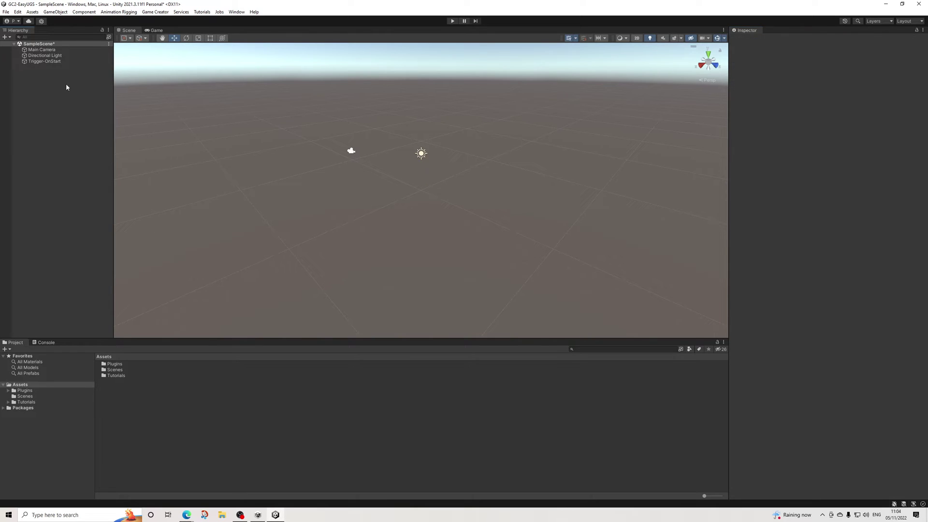
- Create a Game Creator Actions object holding a Save Game instruction for slot 1
{"action": "right_click", "coordinate": [51, 83]}
{"action": "mouse_move", "coordinate": [119, 174]}
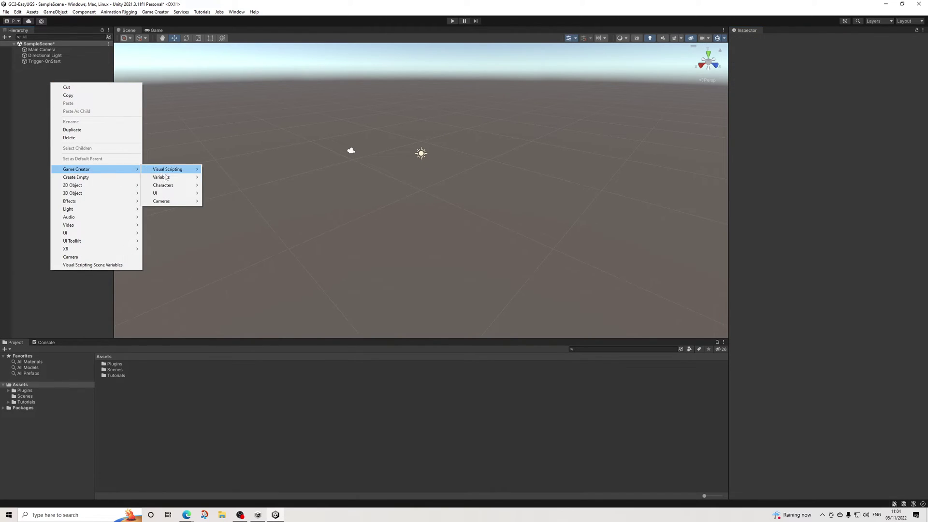
{"action": "mouse_move", "coordinate": [177, 185]}
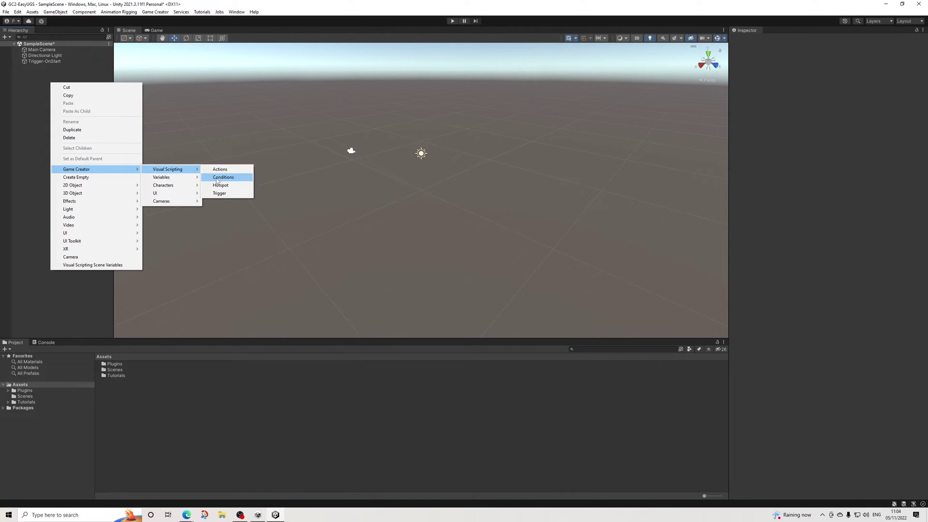
{"action": "left_click", "coordinate": [220, 169]}
{"action": "left_click", "coordinate": [784, 104]}
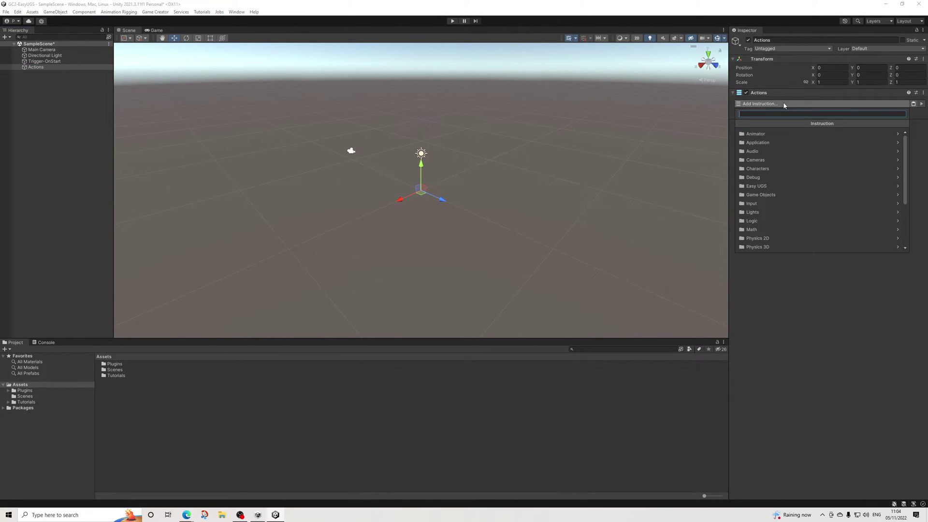
{"action": "type", "text": "save"}
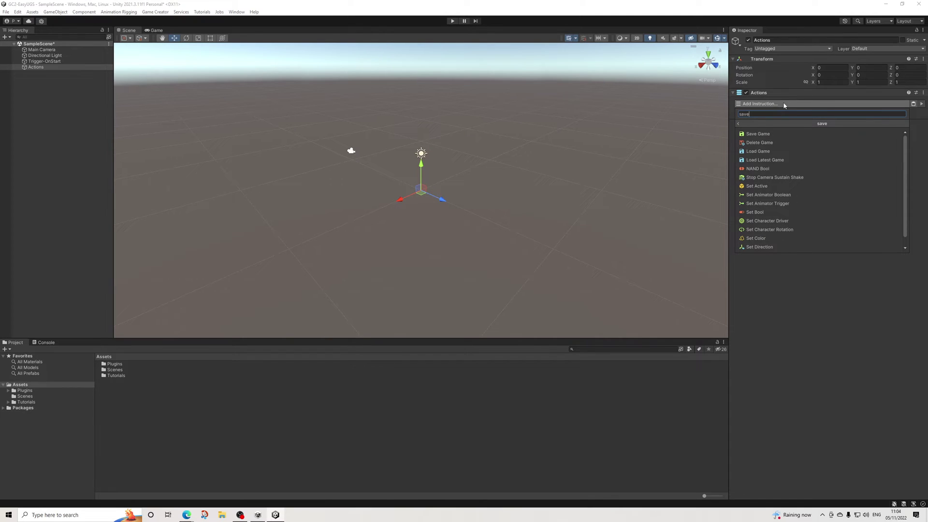
{"action": "key", "text": "Down"}
{"action": "key", "text": "Return"}
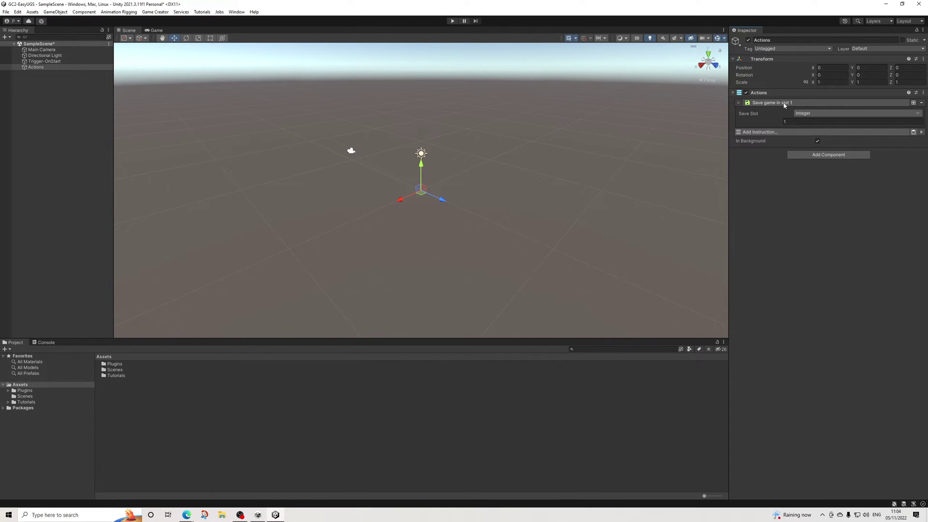
{"action": "left_click", "coordinate": [48, 62]}
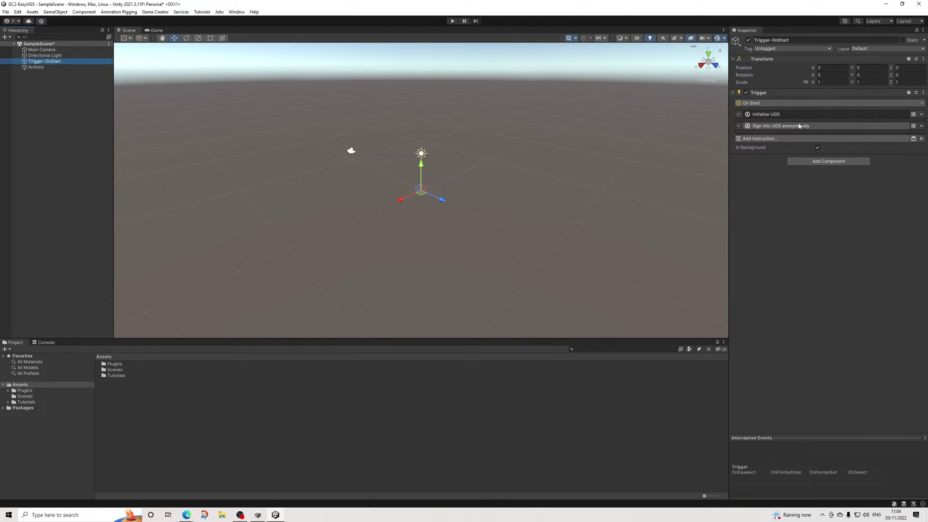
- Enter Play mode and run the Actions object to save the game to slot 1
{"action": "left_click", "coordinate": [454, 21]}
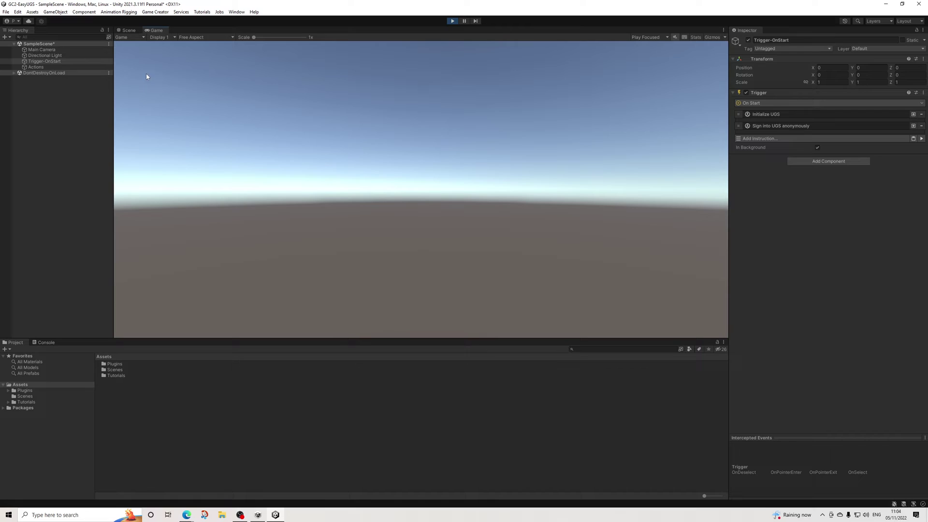
{"action": "left_click", "coordinate": [48, 67]}
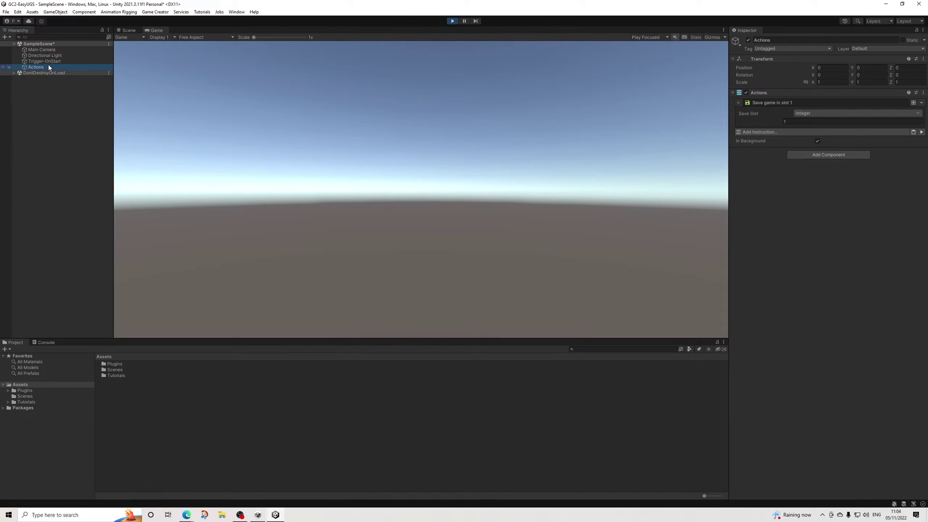
{"action": "left_click", "coordinate": [921, 132]}
- Stop Play mode, open the Cloud Save page in the dashboard and start its setup
{"action": "left_click", "coordinate": [452, 21]}
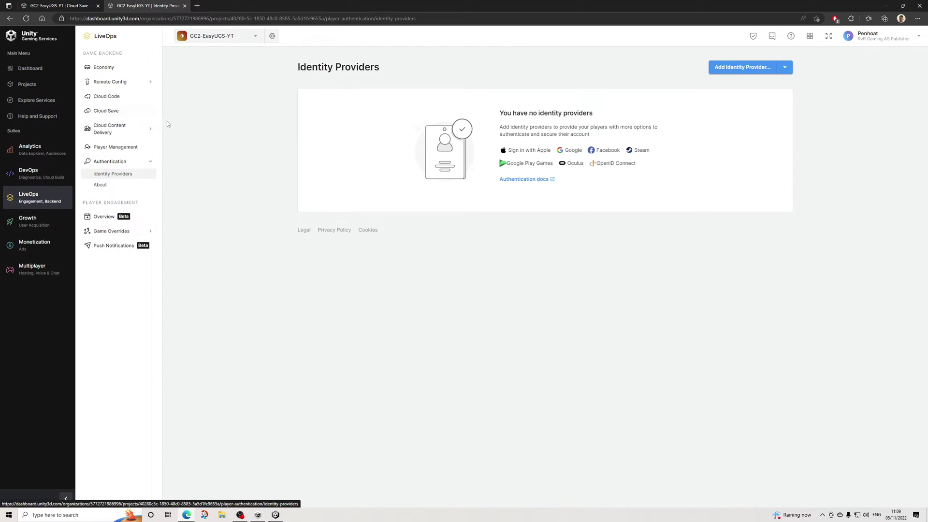
{"action": "left_click", "coordinate": [109, 112]}
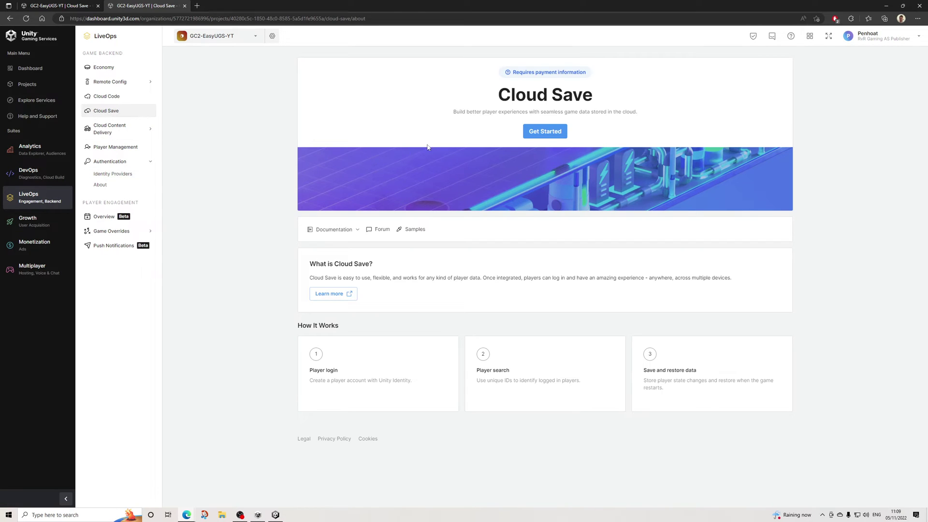
{"action": "mouse_move", "coordinate": [535, 74]}
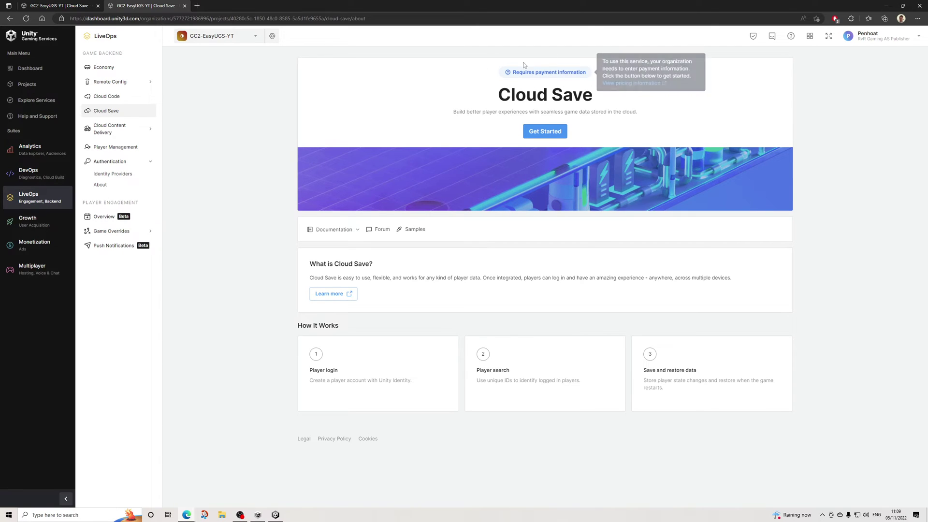
{"action": "left_click", "coordinate": [540, 133]}
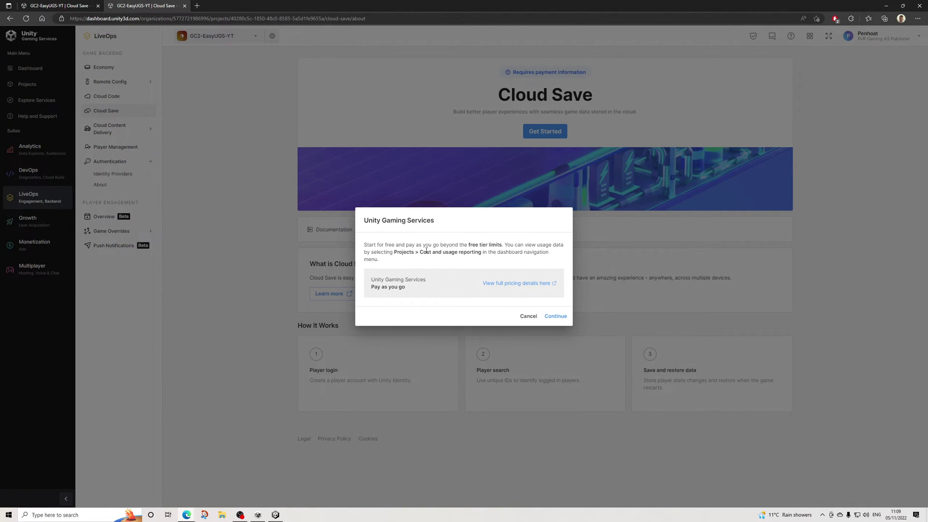
- Review the full Cloud Save pricing details, then close the pricing page
{"action": "left_click", "coordinate": [511, 282]}
{"action": "scroll", "coordinate": [369, 329], "scroll_direction": "down", "scroll_amount": 6}
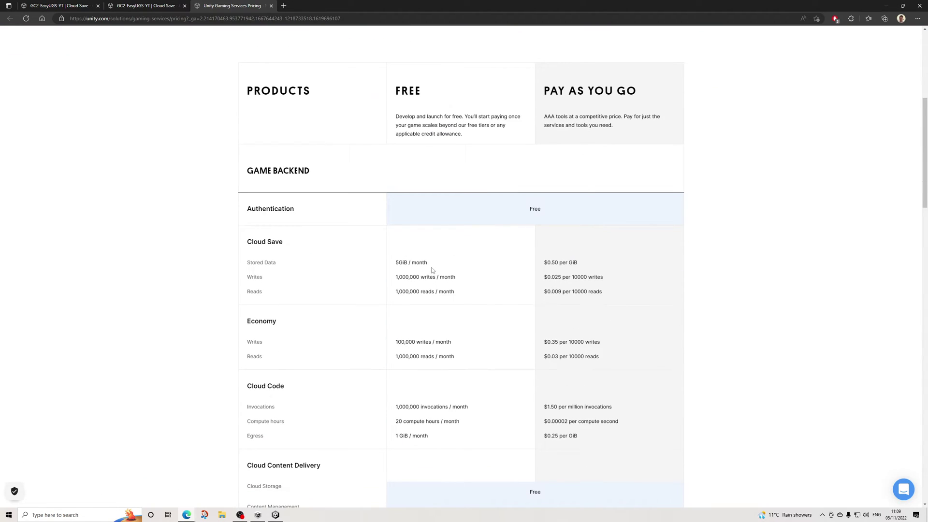
{"action": "scroll", "coordinate": [452, 292], "scroll_direction": "down", "scroll_amount": 7}
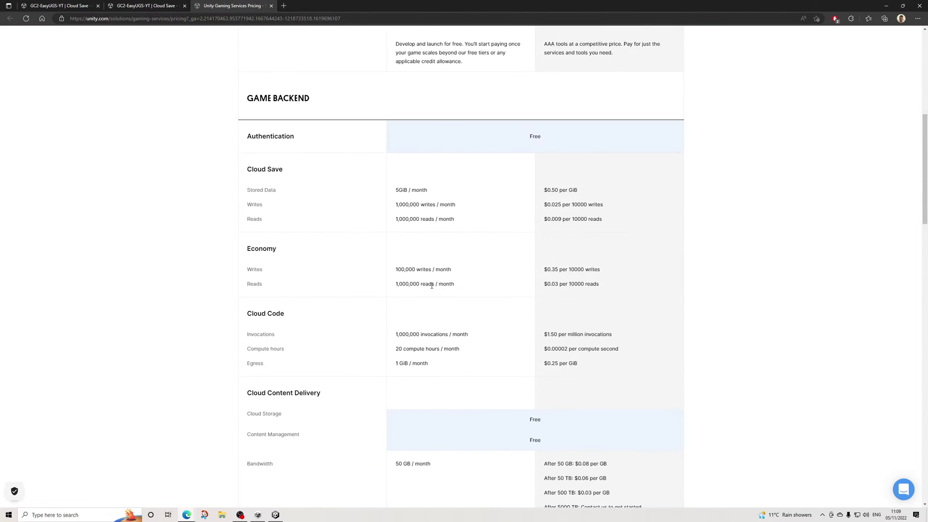
{"action": "scroll", "coordinate": [435, 280], "scroll_direction": "up", "scroll_amount": 10}
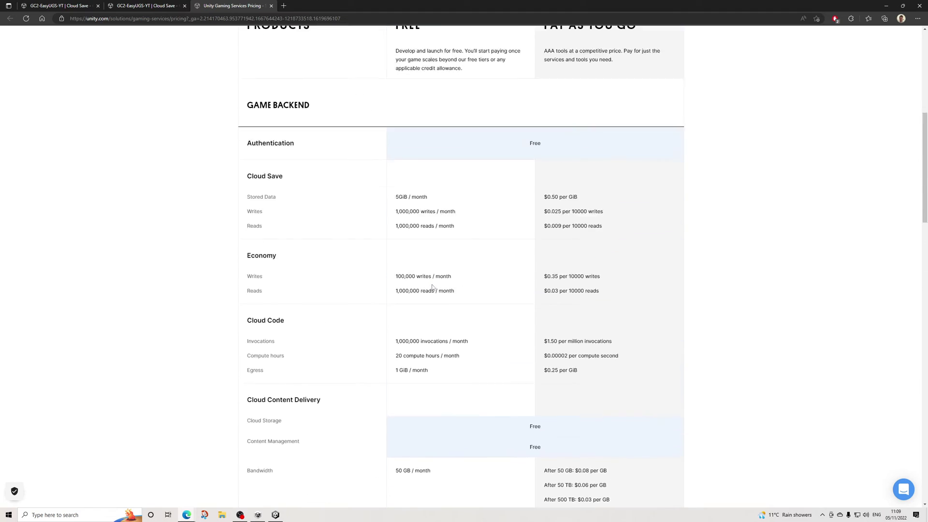
{"action": "left_click", "coordinate": [271, 6]}
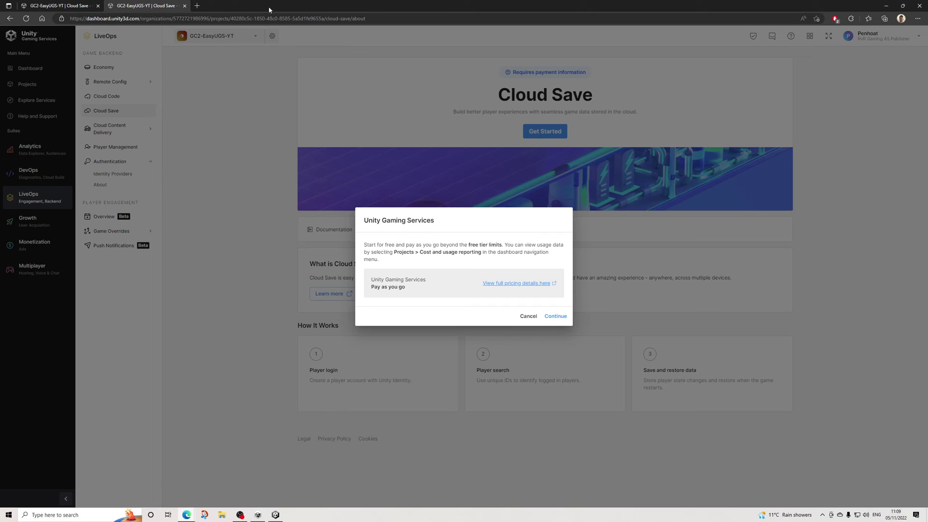
- Accept the pay-as-you-go plan, select Games as the industry and proceed to payment
{"action": "left_click", "coordinate": [559, 318]}
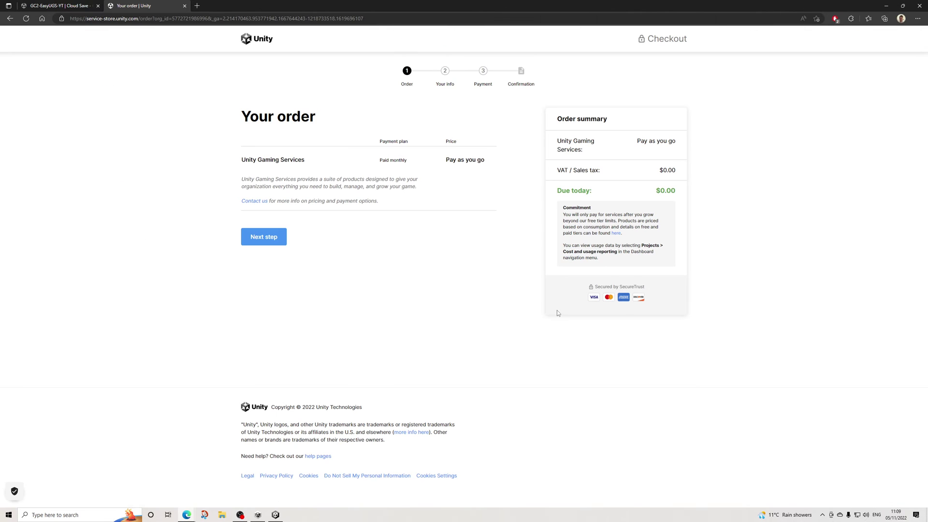
{"action": "left_click", "coordinate": [267, 238]}
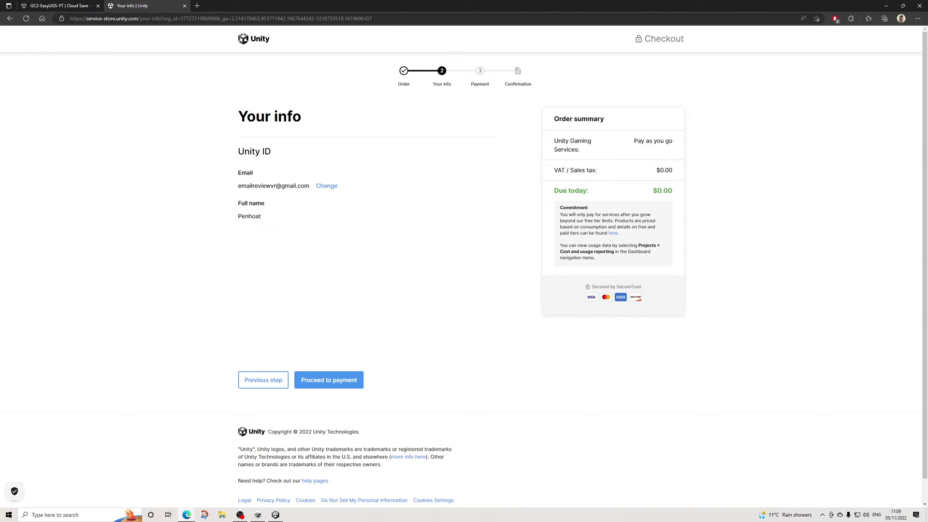
{"action": "left_click", "coordinate": [307, 346]}
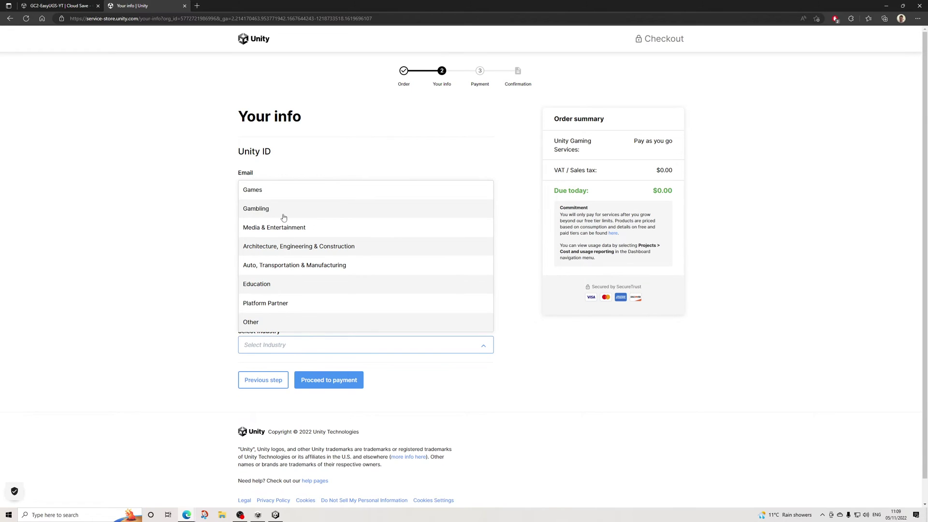
{"action": "left_click", "coordinate": [258, 192]}
{"action": "left_click", "coordinate": [327, 380]}
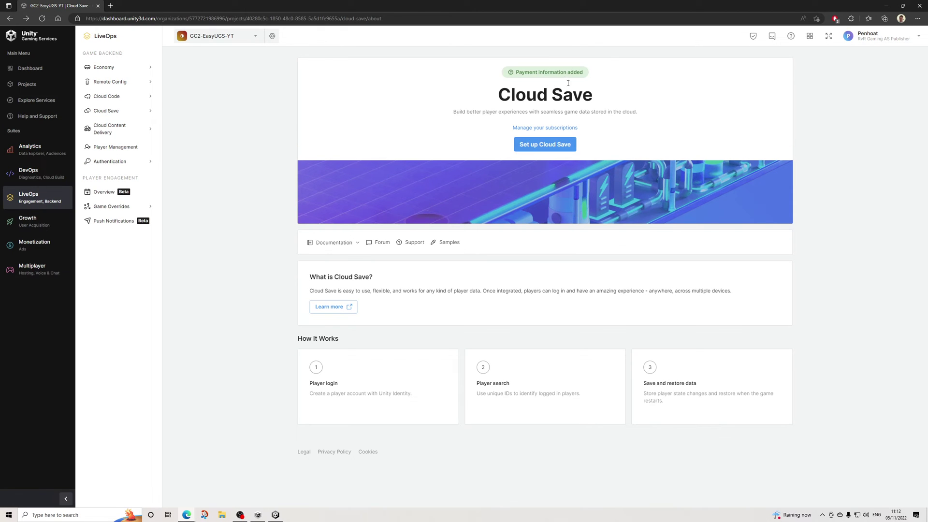
- Look up the player under Cloud Save to see entries like data-0000-slots, then return to Unity
{"action": "left_click", "coordinate": [149, 114]}
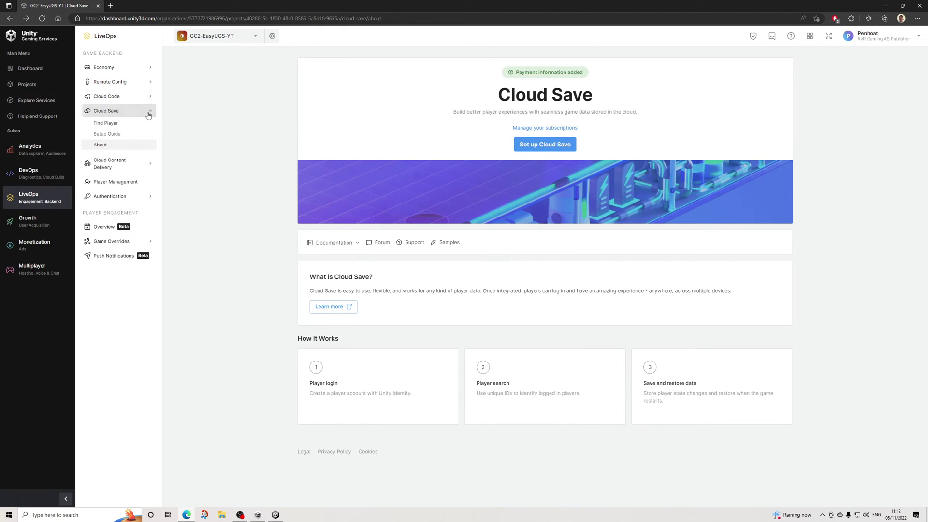
{"action": "left_click", "coordinate": [107, 123]}
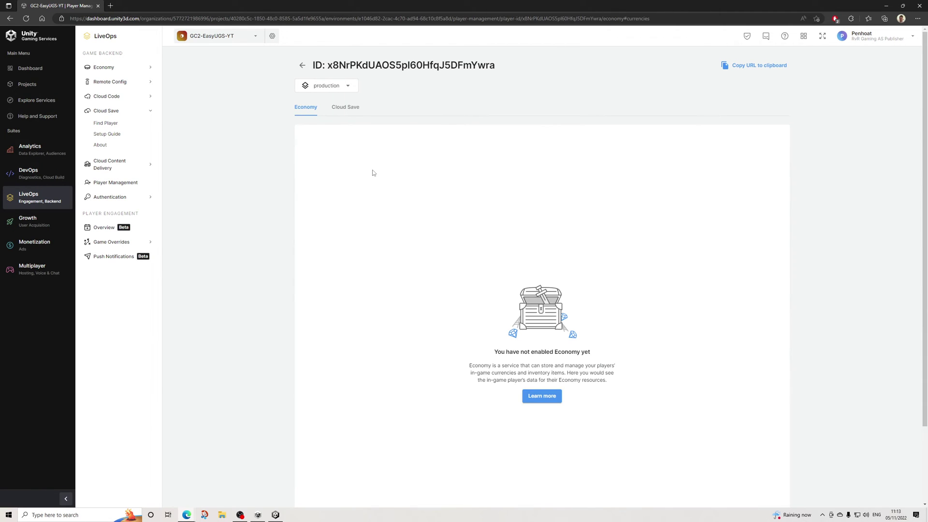
{"action": "left_click", "coordinate": [338, 109]}
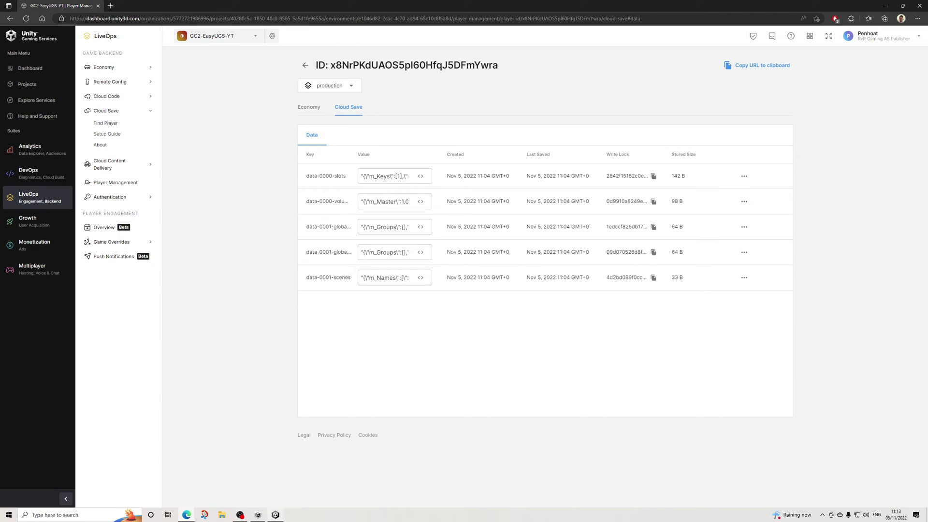
{"action": "left_click", "coordinate": [275, 515]}
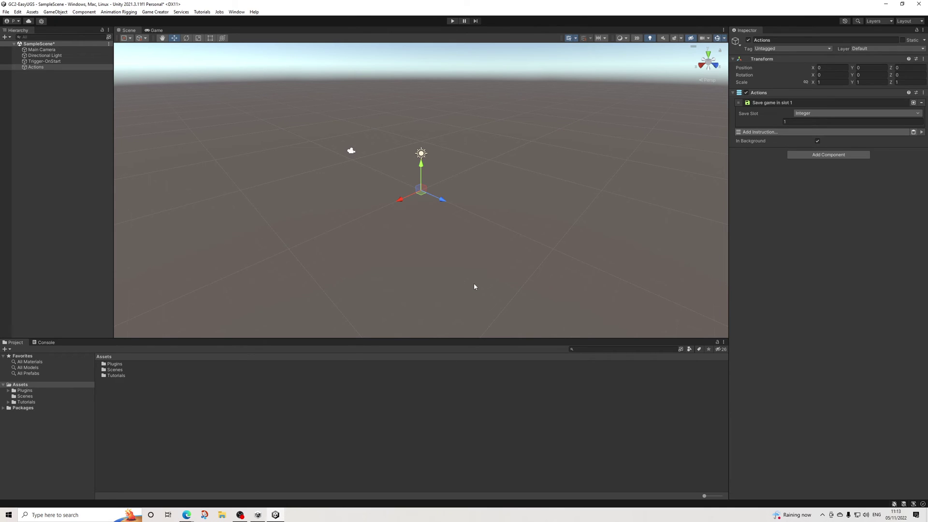